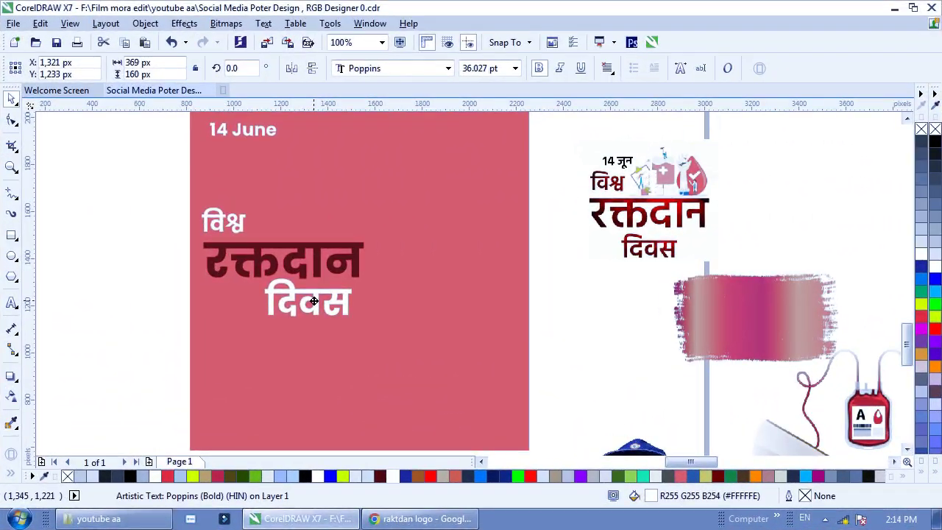
- Enlarge the word दिवस slightly and shift विश्व closer to the heading रक्तदान
drag(312, 301, 314, 300)
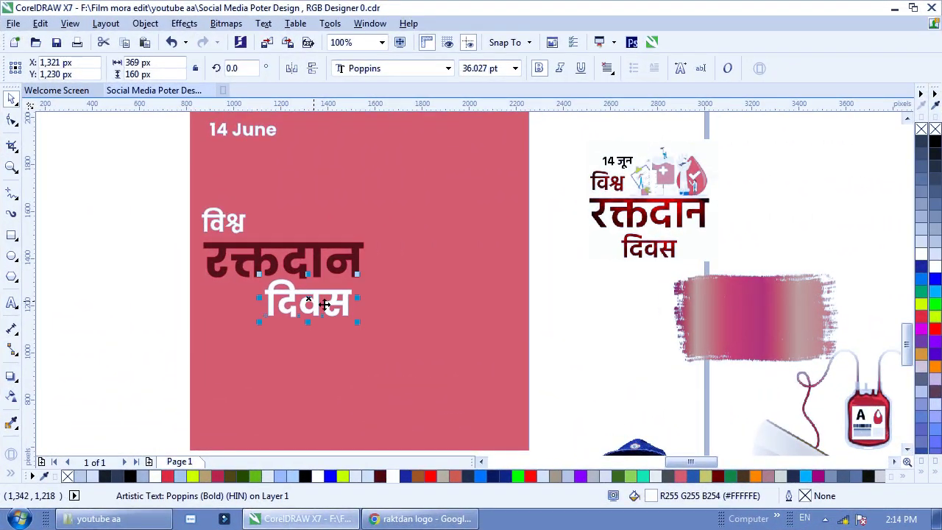
drag(357, 323, 365, 326)
drag(241, 228, 244, 233)
click(117, 201)
click(243, 224)
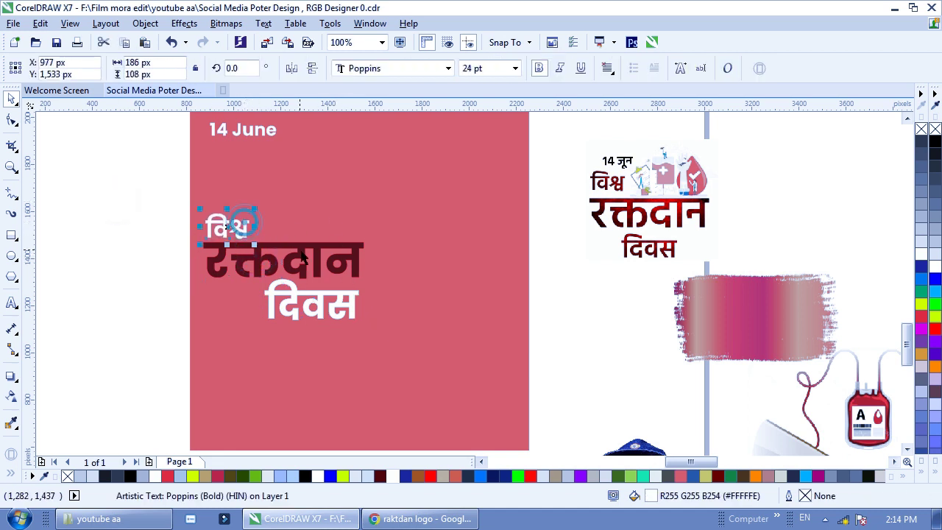
click(129, 216)
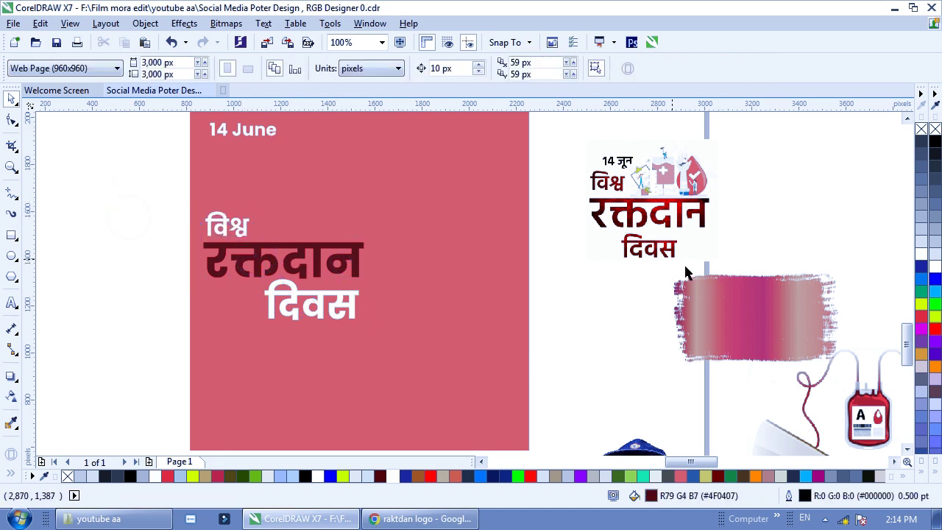
- Move the handshake and blood bag image onto the poster and align it with the background's top and right edges
scroll(620, 219, down, 2)
drag(743, 343, 578, 207)
shift+click(543, 279)
key(t)
key(r)
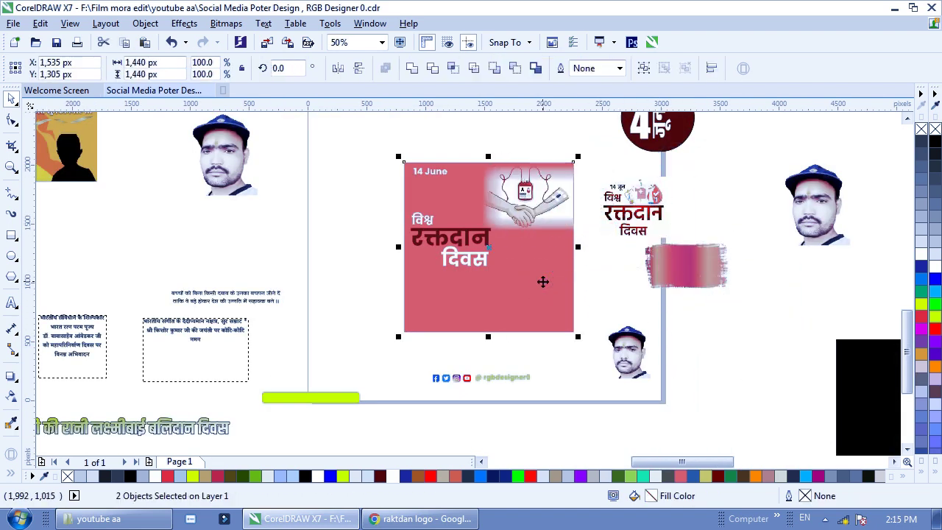
click(623, 279)
scroll(564, 226, up, 2)
click(530, 204)
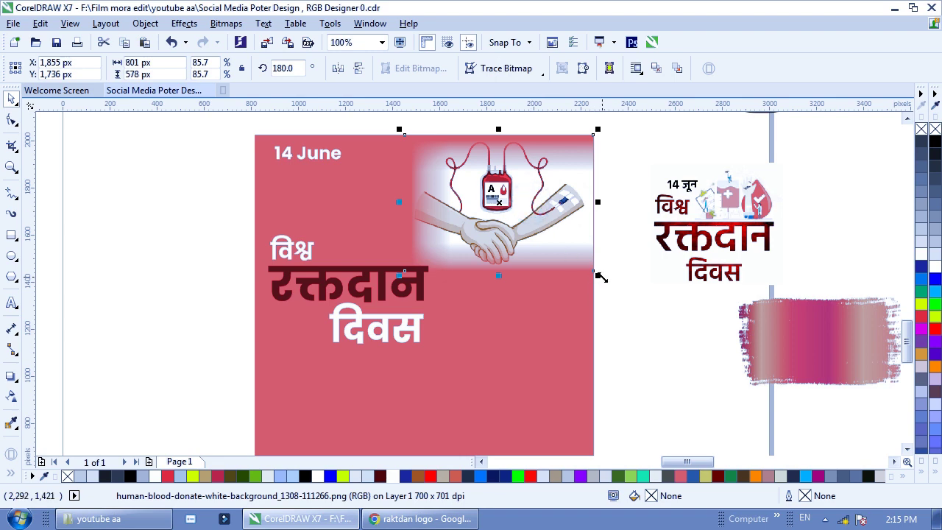
- Enlarge the handshake image to about 843 × 608 px and PowerClip it inside the pink background
drag(600, 277, 567, 263)
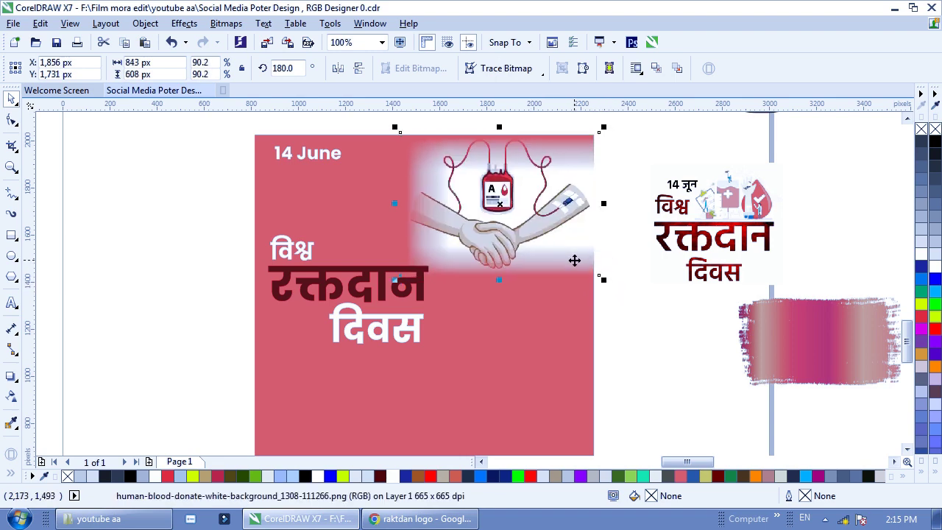
right_click(538, 217)
click(618, 120)
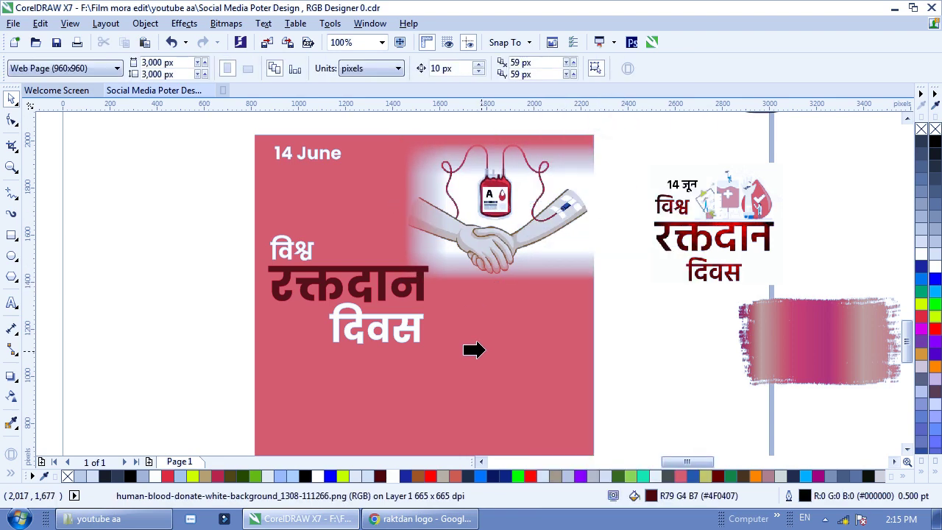
click(474, 349)
click(629, 331)
scroll(421, 309, down, 3)
scroll(215, 162, up, 3)
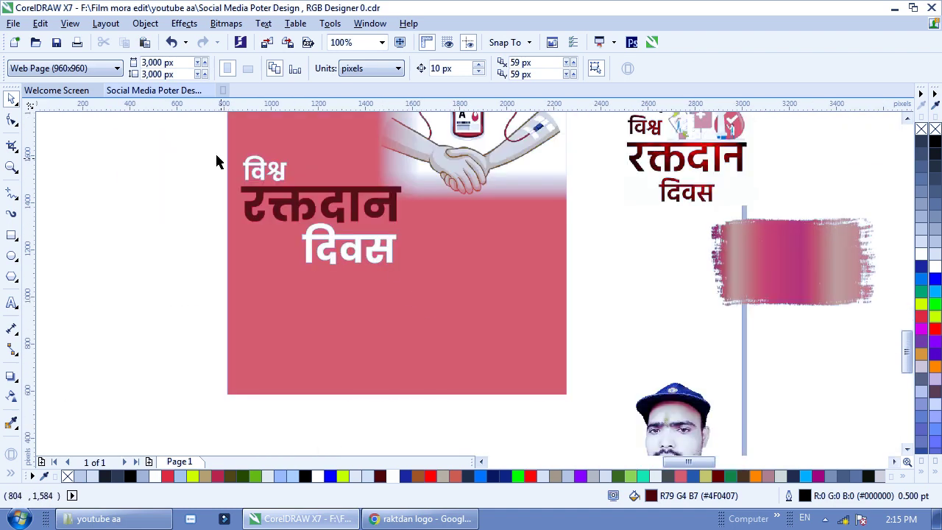
- Shift the three title words विश्व, रक्तदान and दिवस together to the right, towards the middle of the poster
drag(431, 310, 234, 147)
drag(389, 252, 435, 253)
click(626, 272)
scroll(424, 221, down, 1)
scroll(420, 245, up, 1)
- Increase विश्व to 36 pt and nudge it 10 px left and 30 px up above रक्तदान
click(427, 248)
click(321, 170)
key(ctrl+KP_6)
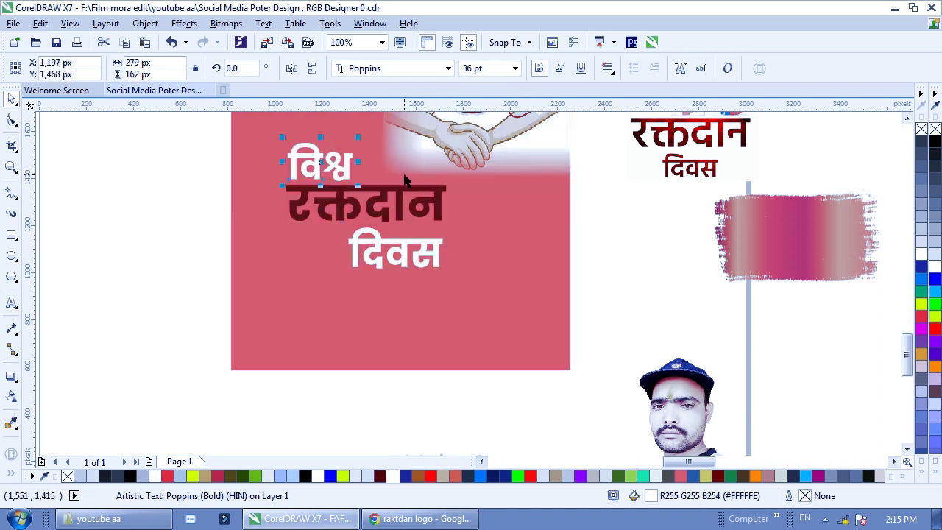
key(Left)
key(Up)
key(Up)
key(Up)
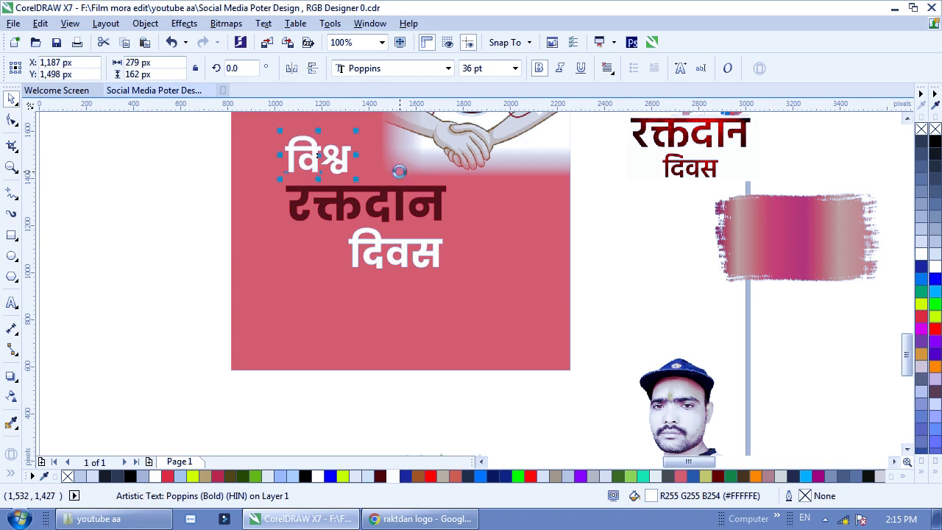
- Increase रक्तदान to 72 pt and reposition दिवस just below it
click(380, 211)
key(ctrl+KP_6)
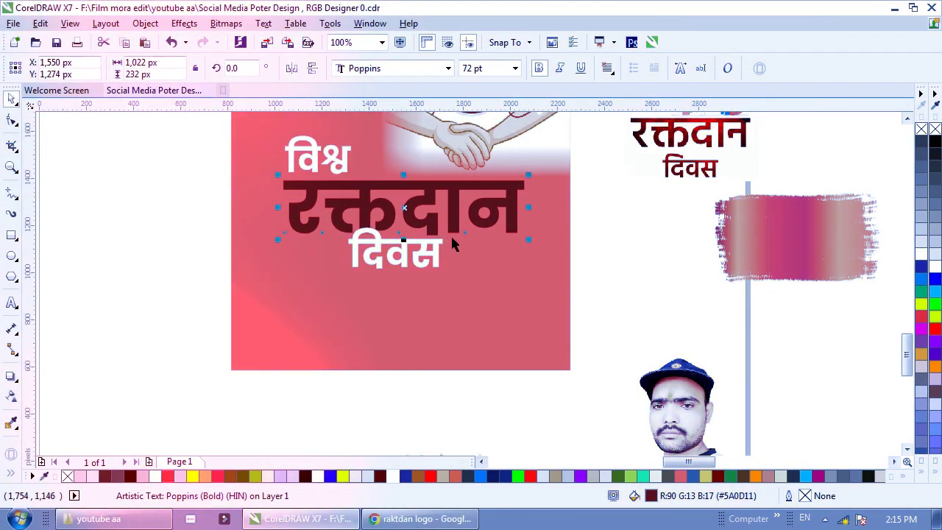
shift+click(490, 305)
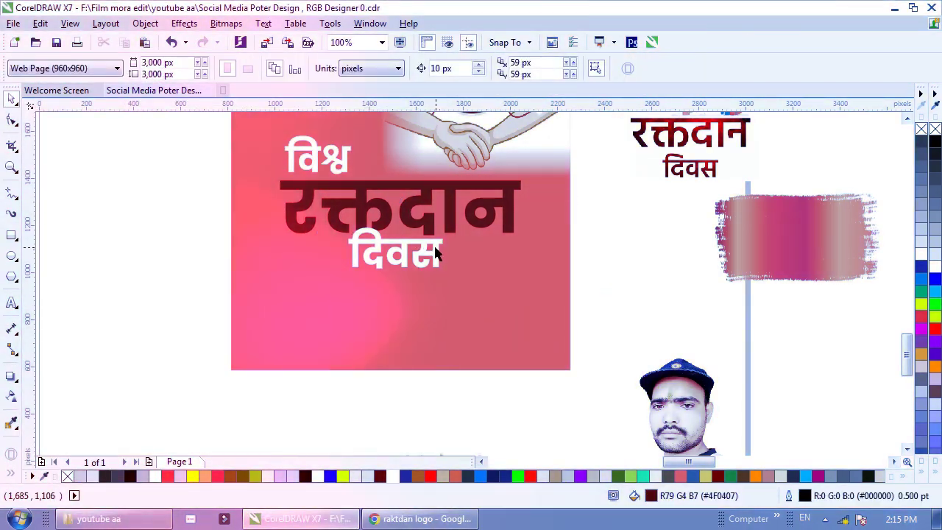
mouse_move(427, 250)
mouse_down()
mouse_move(528, 261)
mouse_move(463, 270)
mouse_move(539, 264)
mouse_move(534, 255)
mouse_move(433, 259)
mouse_up()
click(623, 275)
key(Escape)
scroll(436, 261, down, 1)
scroll(449, 239, up, 1)
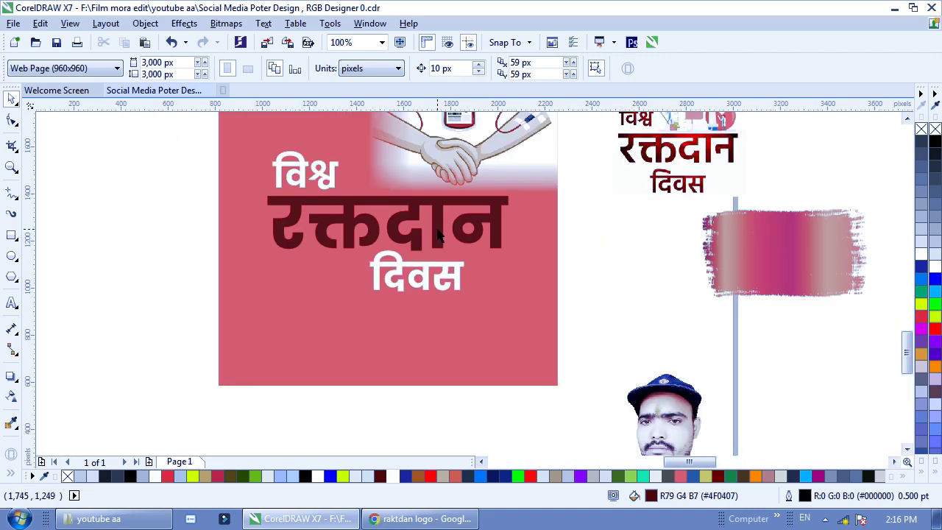
- Place a white copy of रक्तदान behind the original, offset 10 px to the left and 10 px down
click(449, 240)
key(plus)
key(Down)
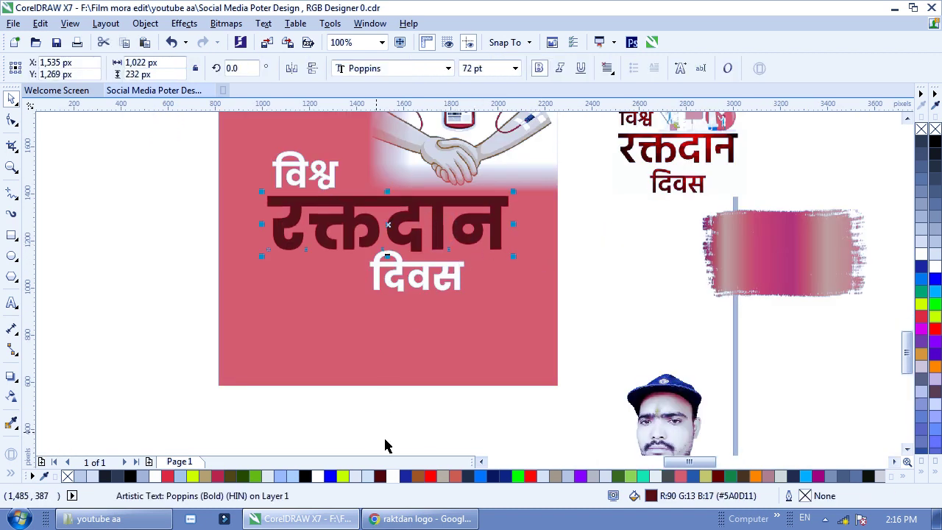
click(392, 476)
key(ctrl+Page_Down)
key(Down)
key(Down)
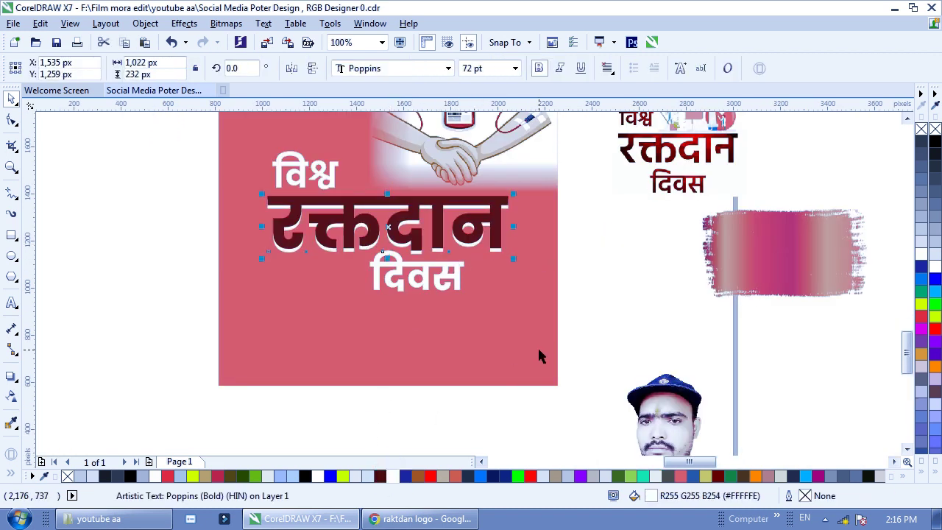
key(Right)
key(Left)
key(Left)
key(Left)
key(Up)
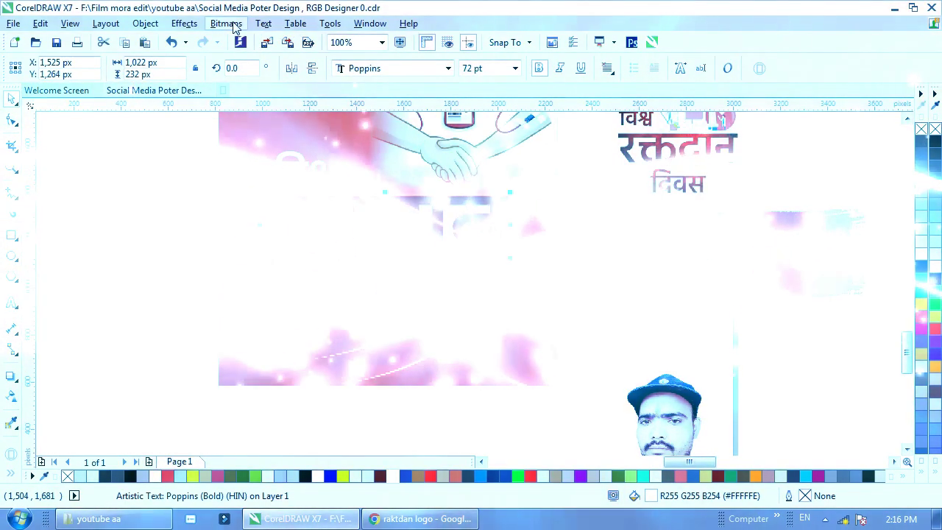
- Convert the white रक्तदान copy to a 600 dpi RGB bitmap with anti-aliasing and a transparent background
click(236, 24)
click(315, 29)
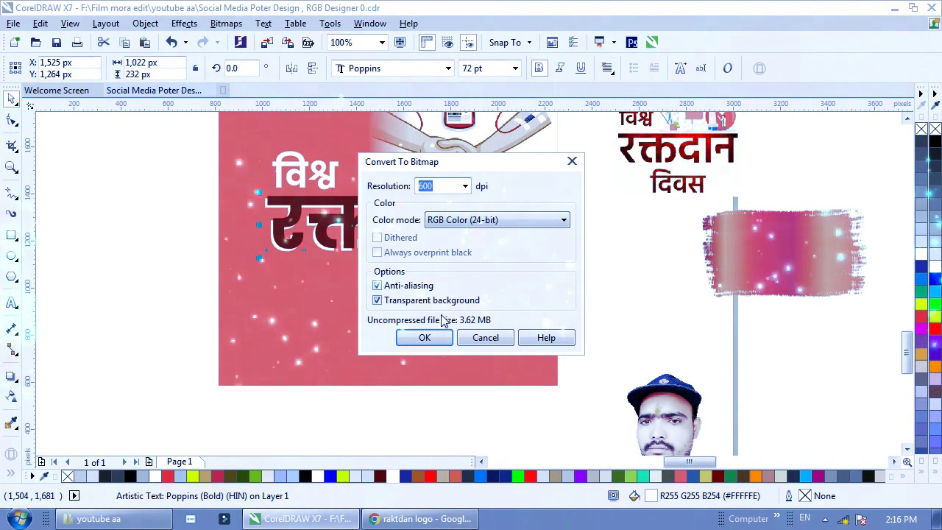
click(431, 337)
- Apply a Gaussian Blur with a 10-pixel radius to the white रक्तदान bitmap
click(226, 23)
mouse_move(282, 330)
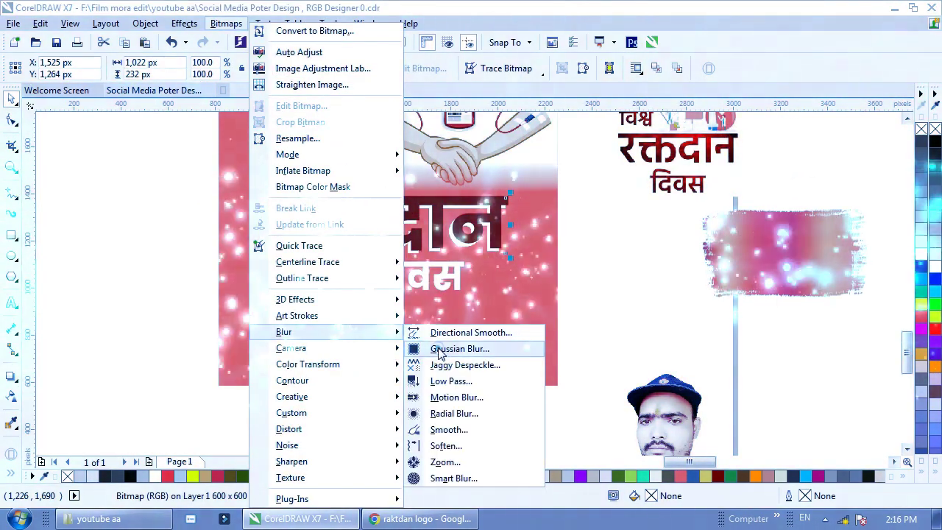
click(515, 349)
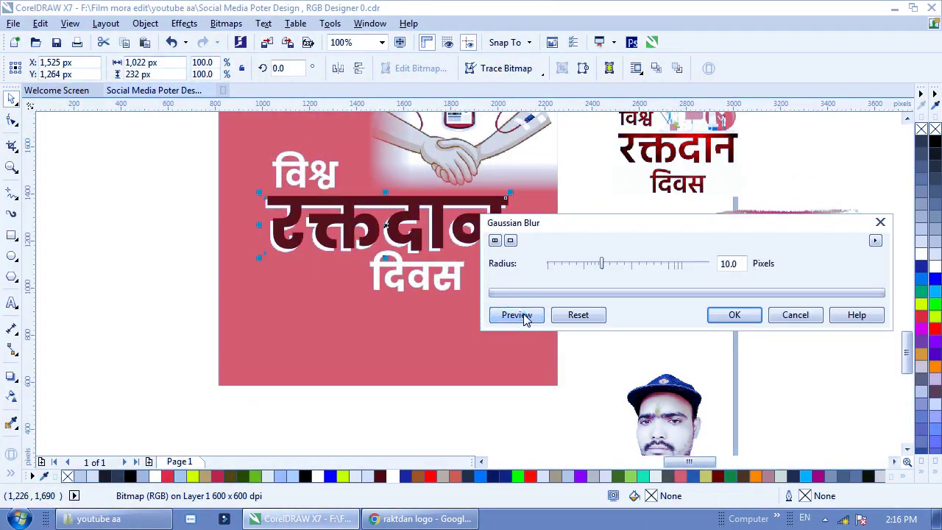
click(512, 314)
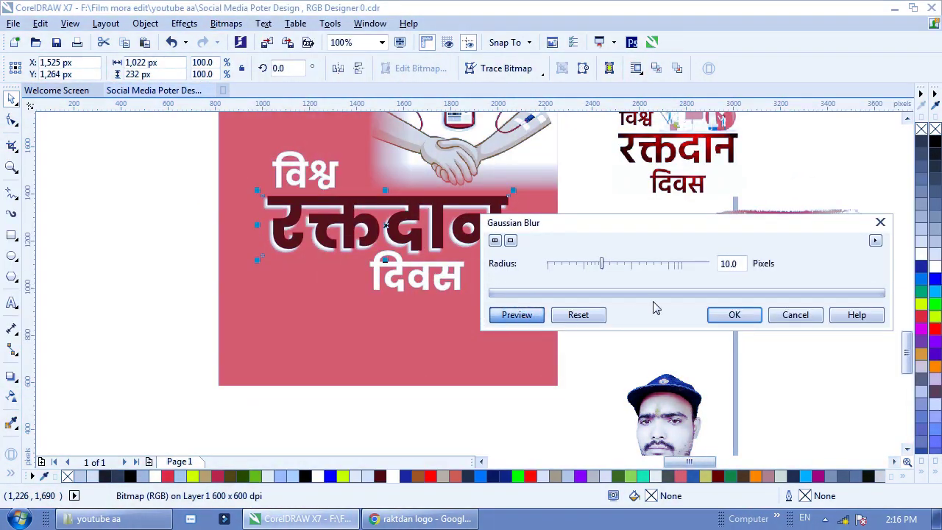
click(728, 313)
click(637, 288)
- Give the original रक्तदान text a white 2 pt outline with rounded corners and caps, behind the fill and scaled with the object
key(Tab)
key(F12)
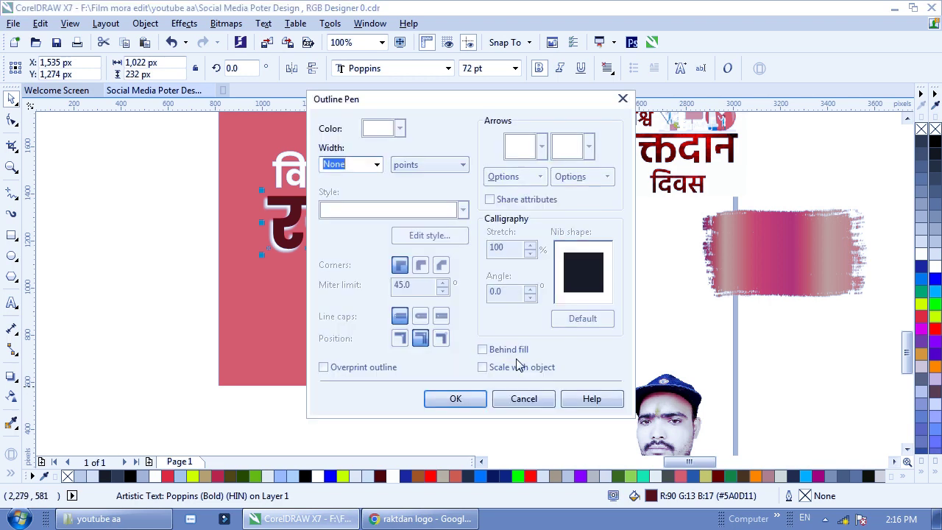
click(376, 165)
click(338, 247)
click(482, 349)
click(482, 366)
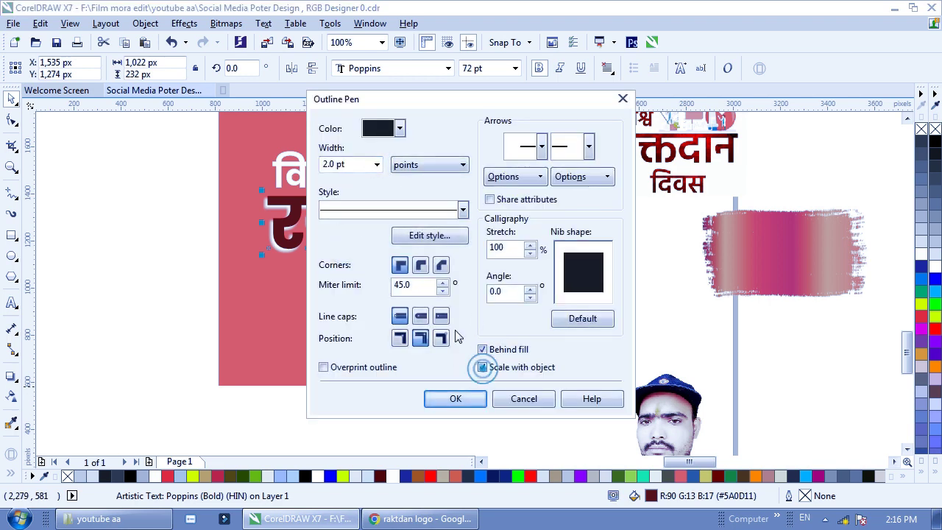
click(420, 265)
click(421, 318)
click(442, 396)
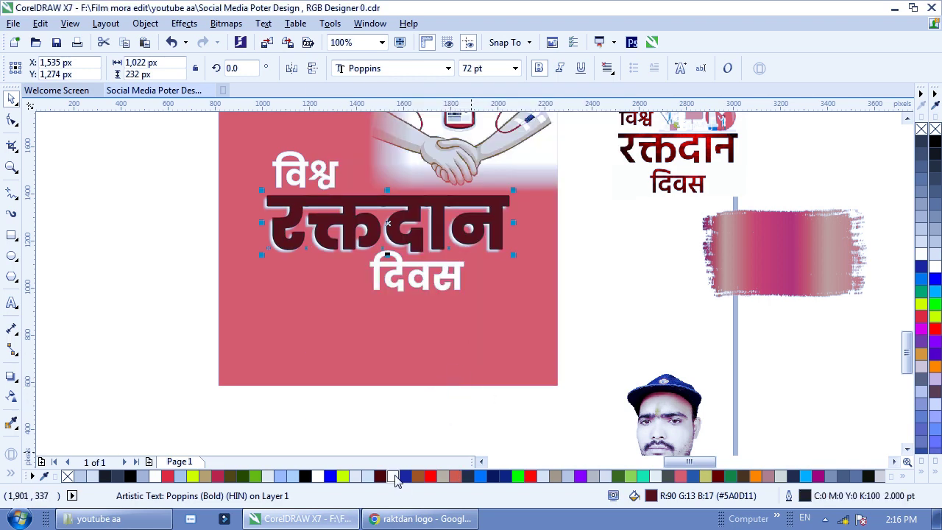
click(594, 296)
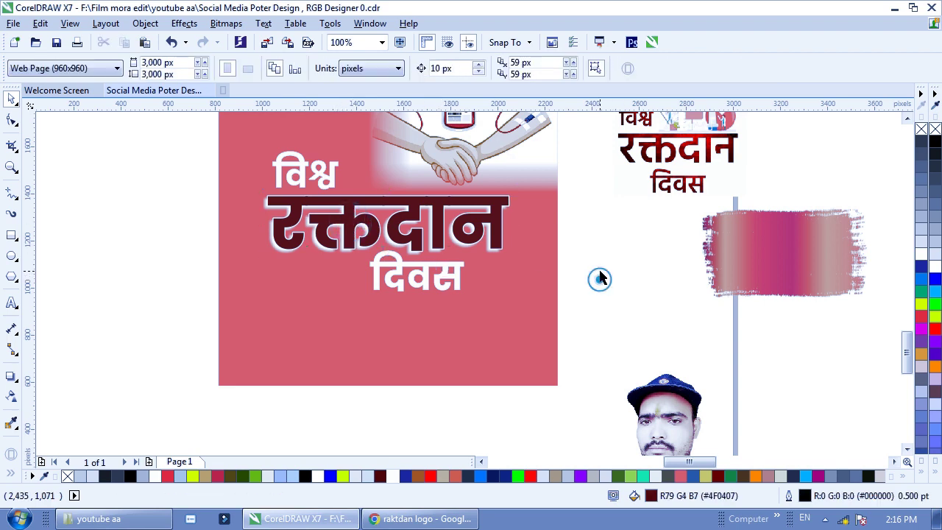
- Sample the red from the drop on the blood bag and fill the रक्तदान text with it
click(11, 423)
scroll(529, 269, down, 1)
scroll(488, 188, up, 4)
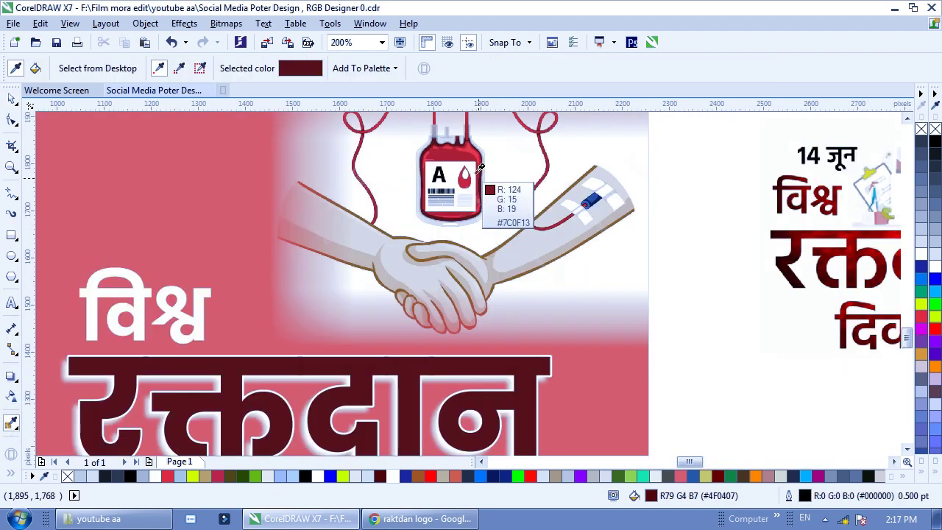
click(468, 190)
scroll(468, 190, down, 2)
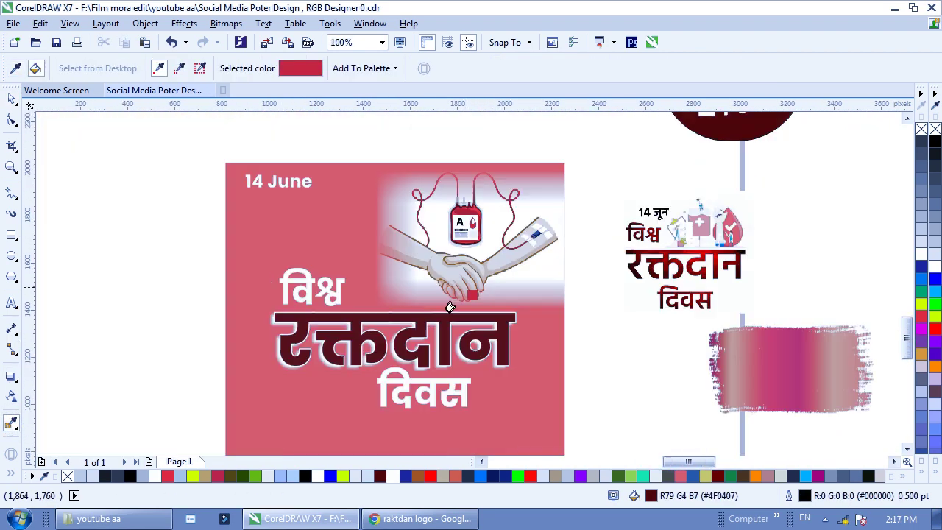
scroll(471, 250, up, 1)
scroll(477, 276, down, 1)
scroll(476, 275, down, 1)
scroll(506, 184, up, 1)
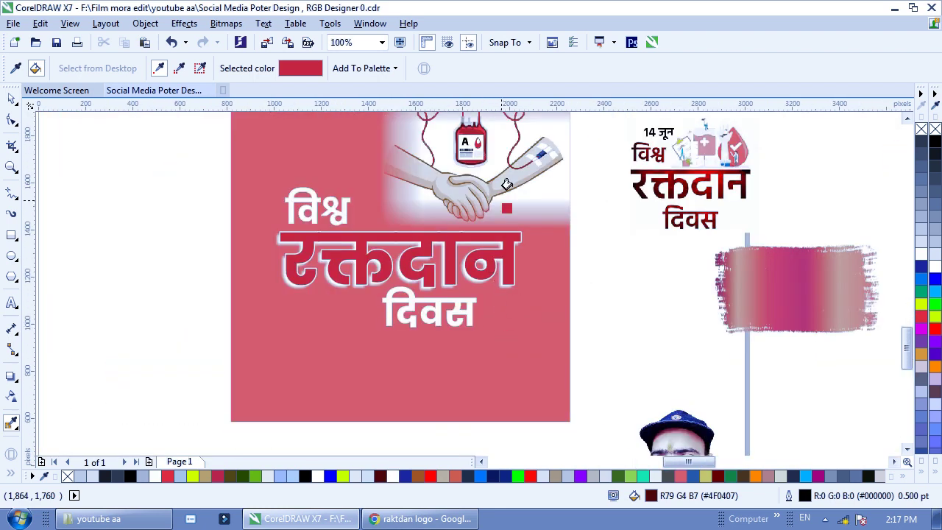
- Sample the grey shading of the illustrated forearm and fill the poster background with it
click(15, 423)
scroll(492, 187, up, 2)
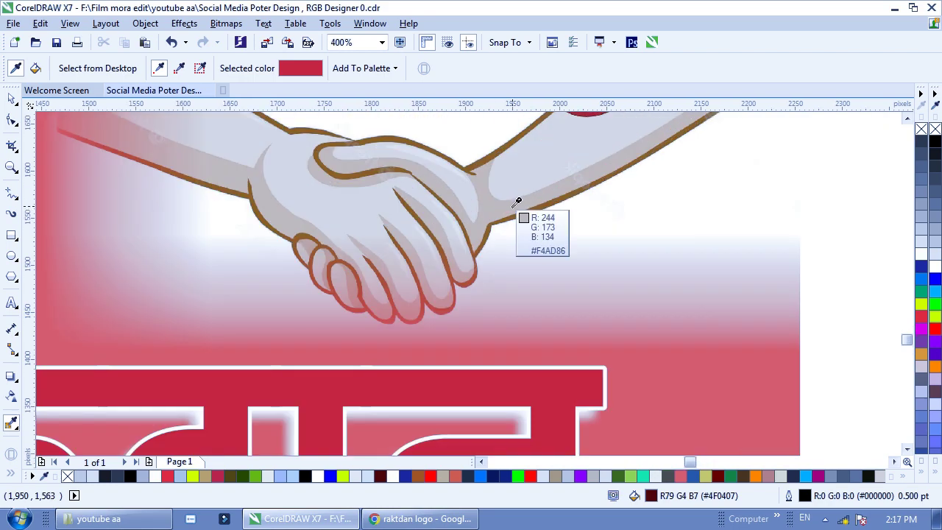
click(520, 211)
scroll(520, 210, down, 3)
scroll(500, 303, up, 1)
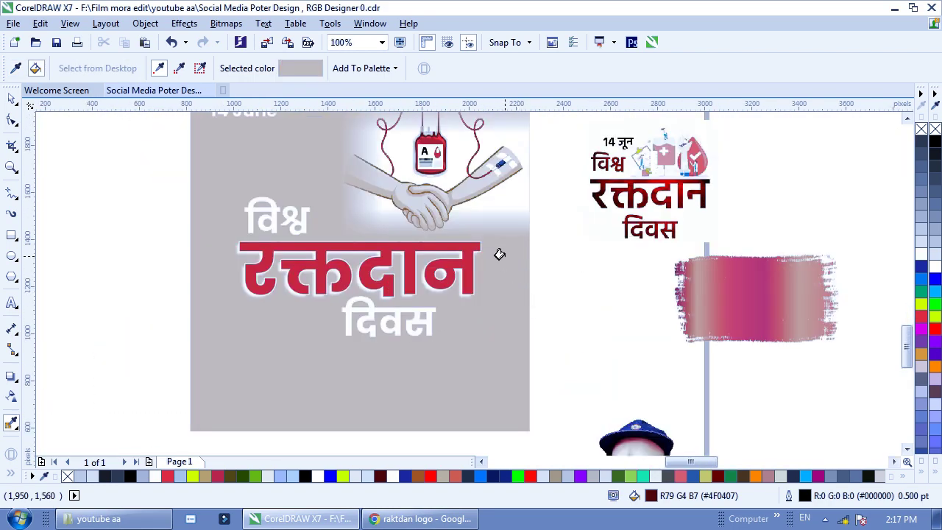
- Sample the dark blue of the needle connector on the arm and fill विश्व and दिवस with it
scroll(498, 252, down, 1)
scroll(509, 270, up, 1)
scroll(492, 261, down, 1)
scroll(490, 201, up, 3)
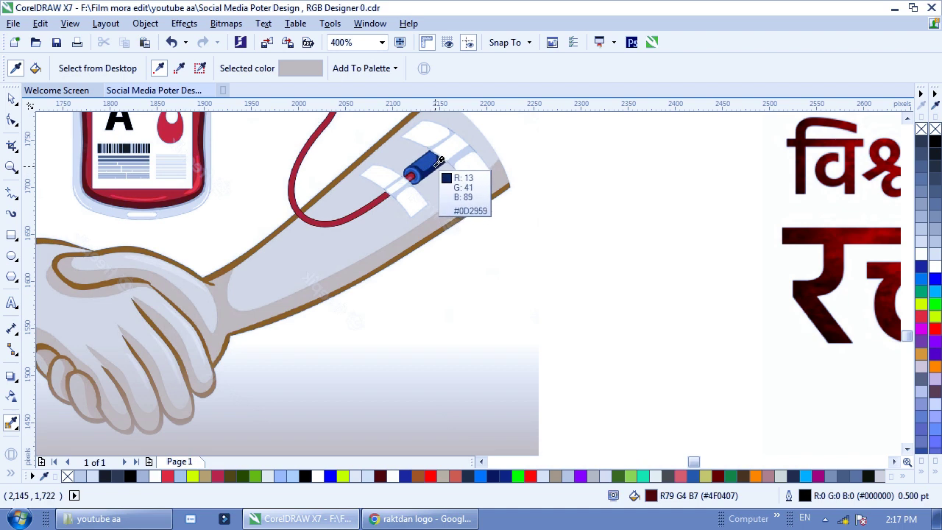
click(433, 166)
scroll(432, 166, down, 2)
scroll(426, 272, down, 1)
scroll(382, 220, up, 1)
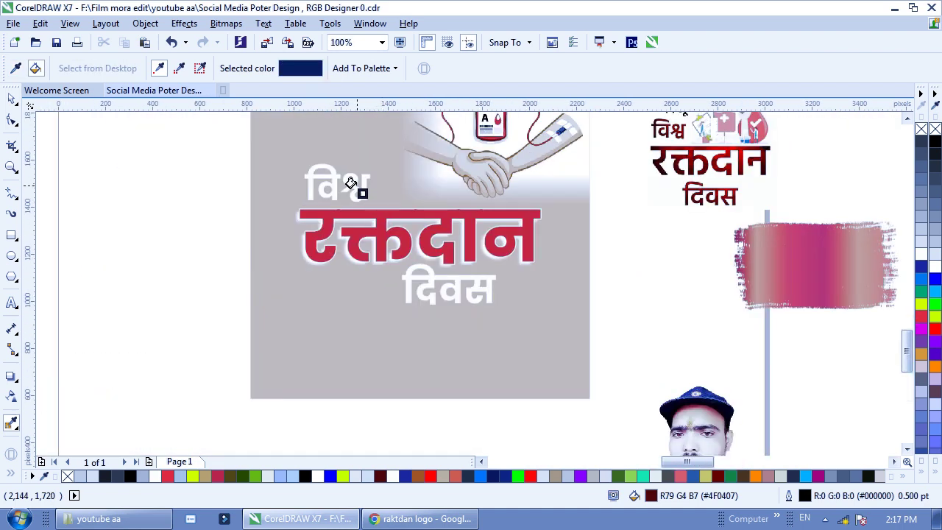
click(328, 179)
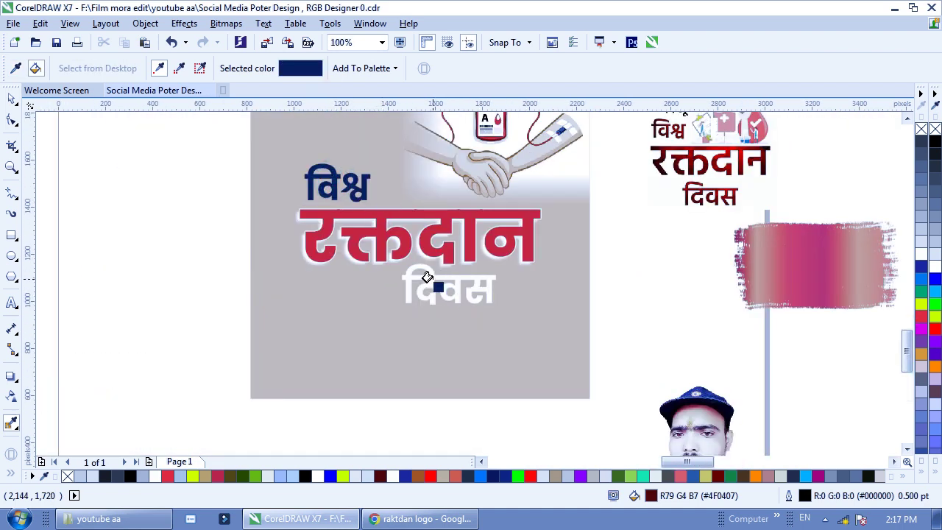
click(427, 276)
- Move the rounded grey slogan banner with its text onto the poster below दिवस
scroll(451, 316, down, 1)
scroll(627, 305, down, 1)
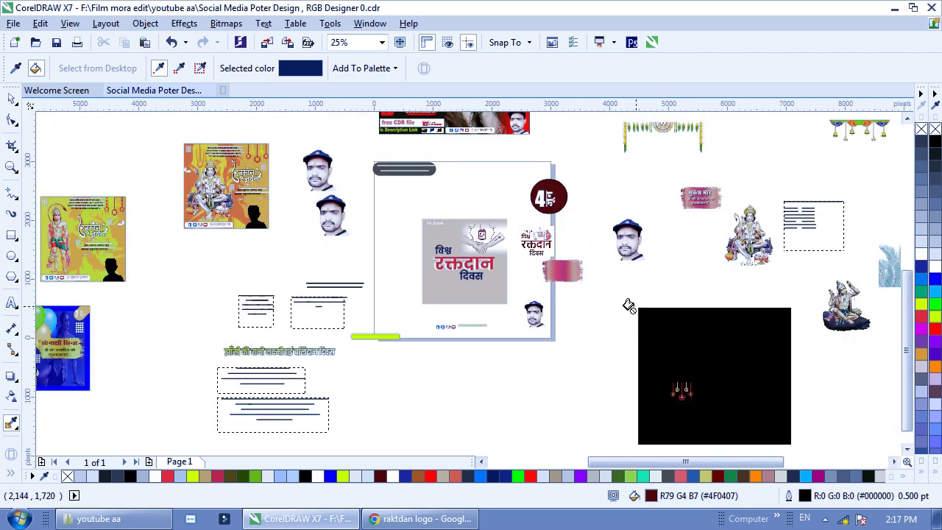
scroll(409, 181, up, 1)
click(12, 99)
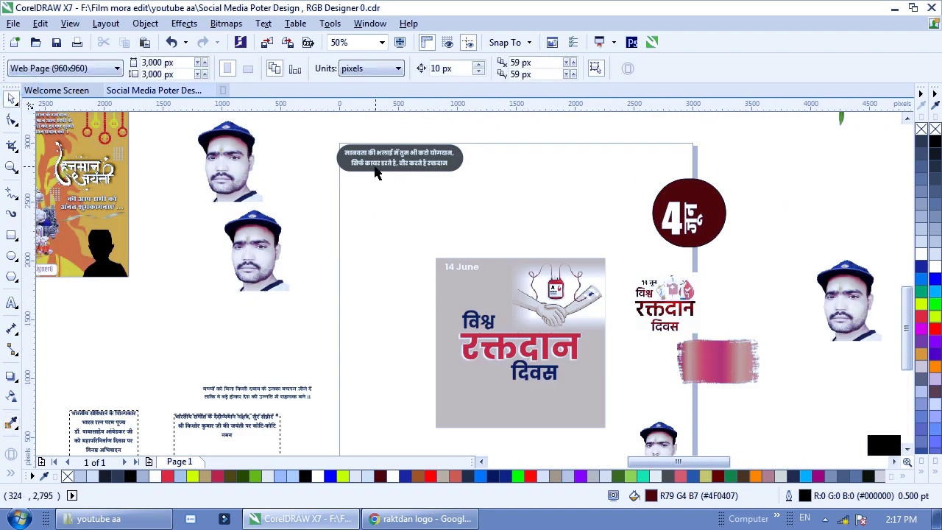
drag(326, 120, 500, 196)
drag(434, 149, 547, 420)
scroll(546, 420, up, 1)
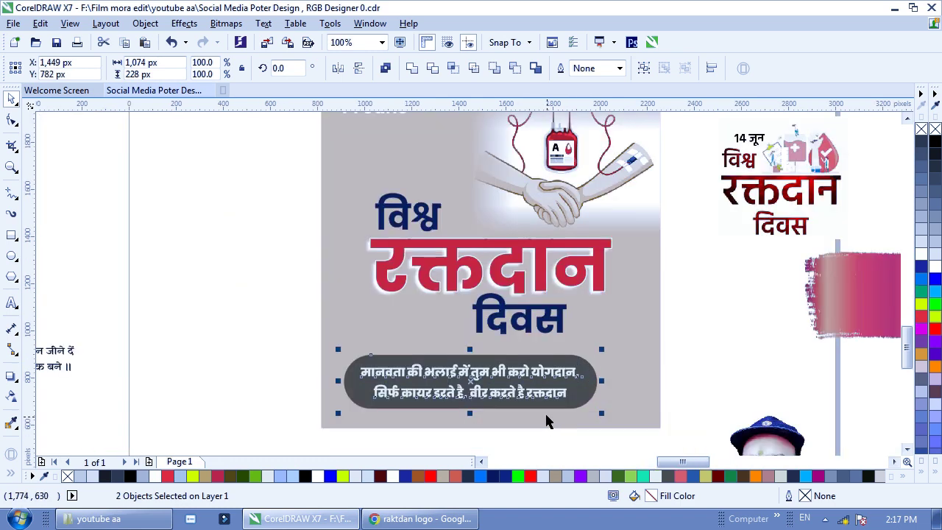
- Centre the slogan banner and its text horizontally on the poster background and nudge them slightly lower
drag(266, 298, 617, 368)
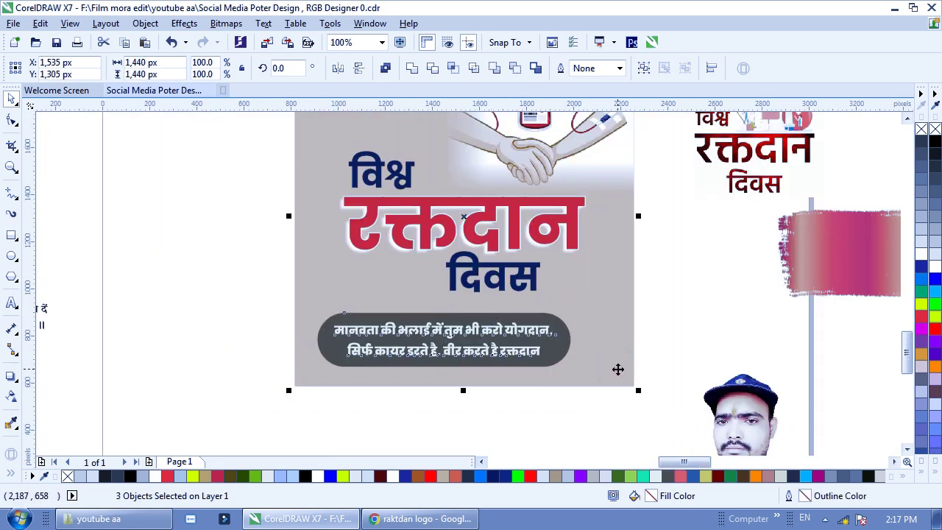
key(c)
click(662, 316)
drag(257, 298, 626, 410)
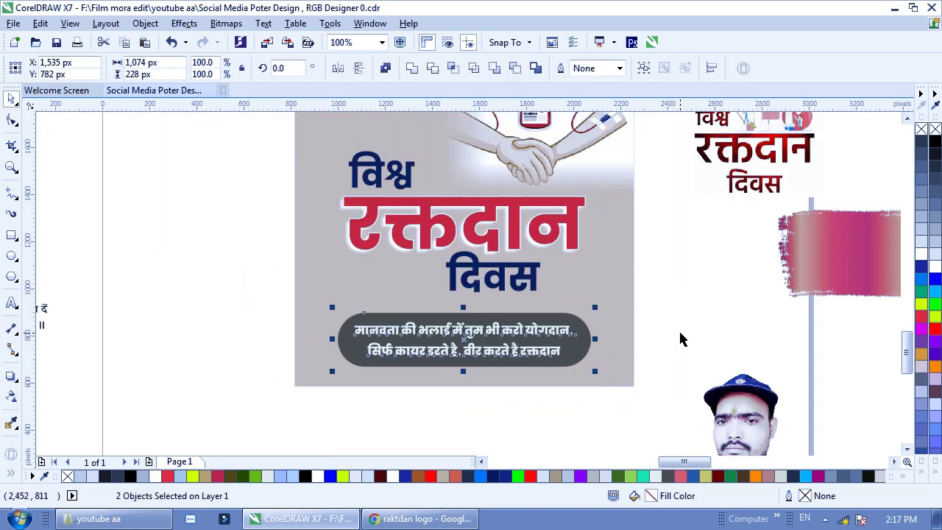
key(Down)
click(673, 324)
- Sample the dark blue of विश्व and fill the rounded slogan banner with it
click(546, 355)
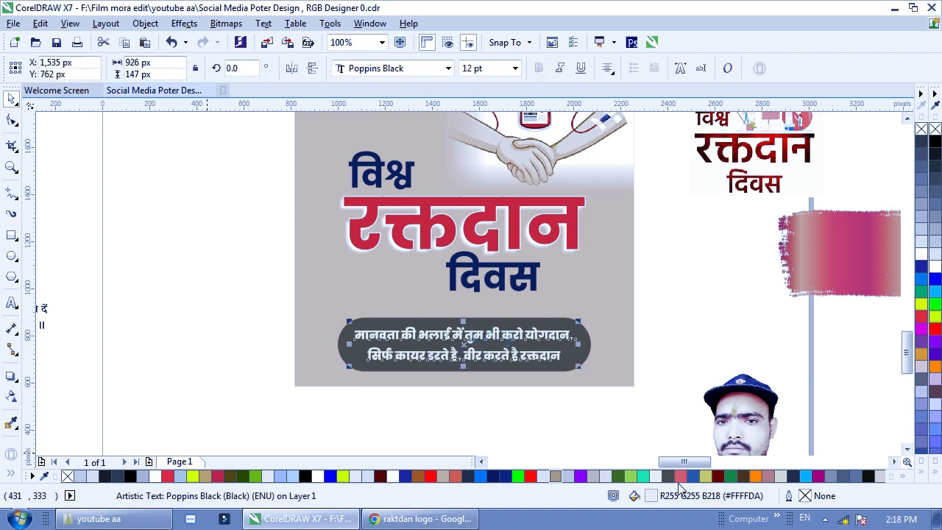
click(403, 184)
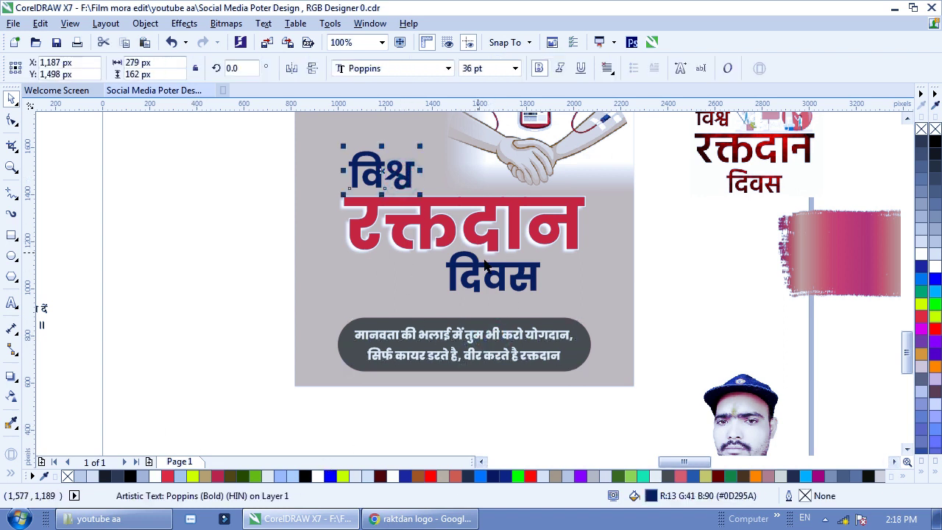
click(904, 477)
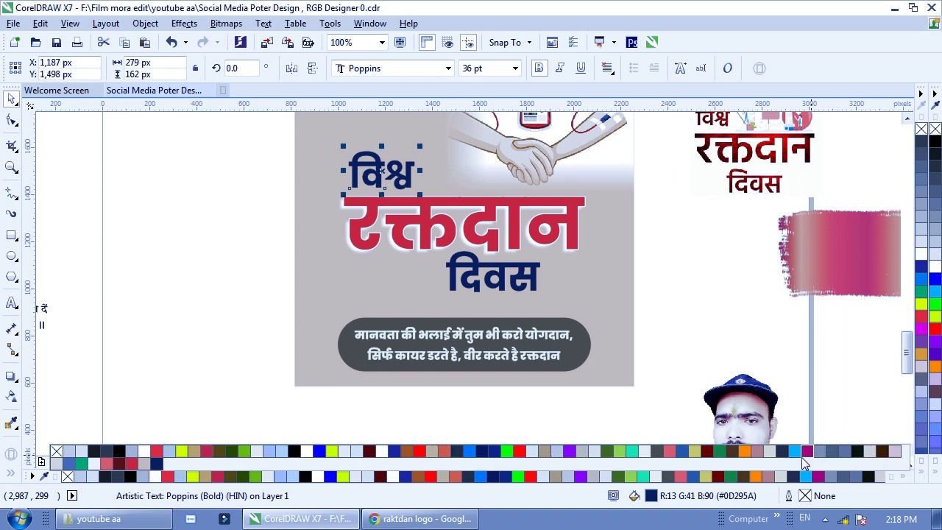
click(421, 356)
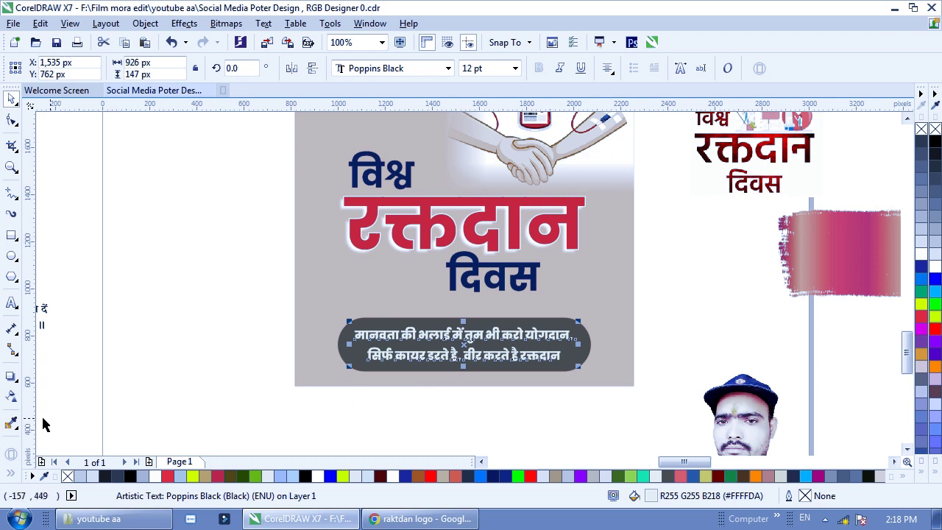
click(11, 422)
click(401, 171)
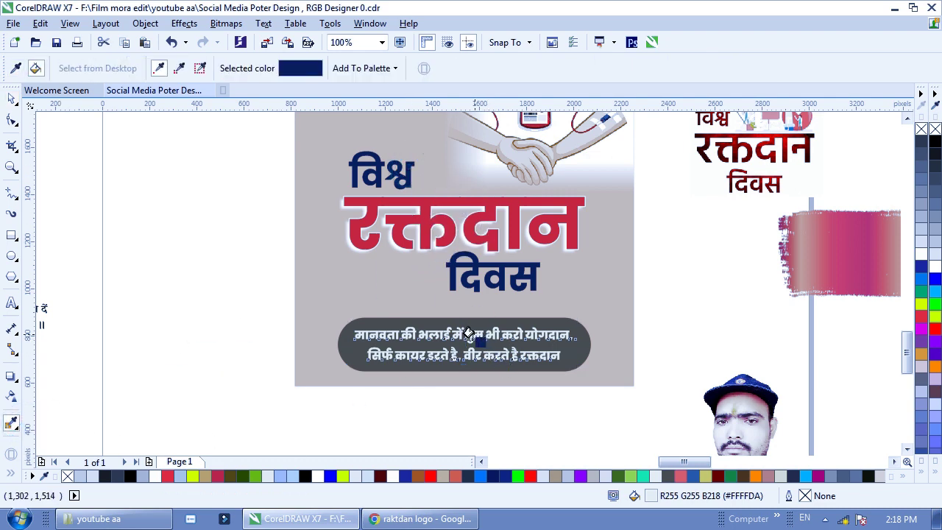
click(469, 335)
scroll(458, 256, up, 4)
scroll(486, 253, down, 6)
scroll(497, 269, up, 3)
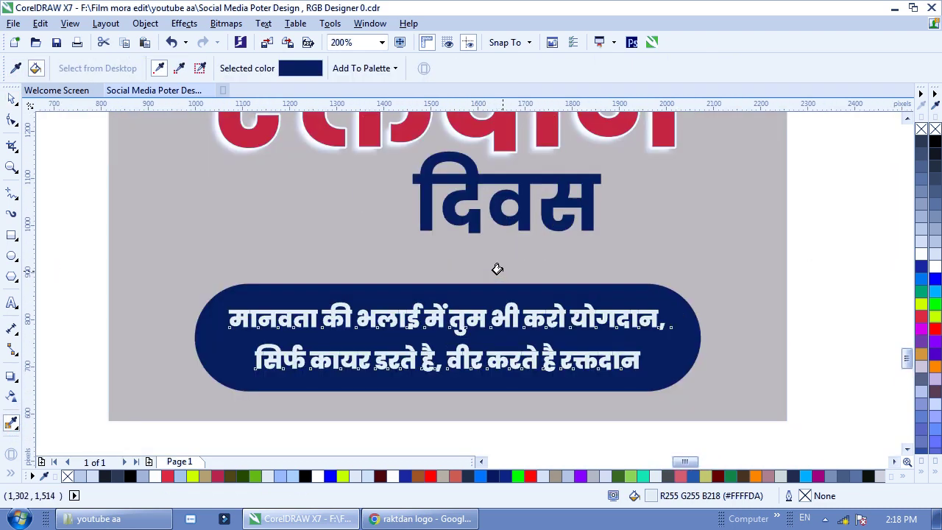
- Sample the light skin shade of the shaking hands and fill the slogan text with it
scroll(498, 268, down, 1)
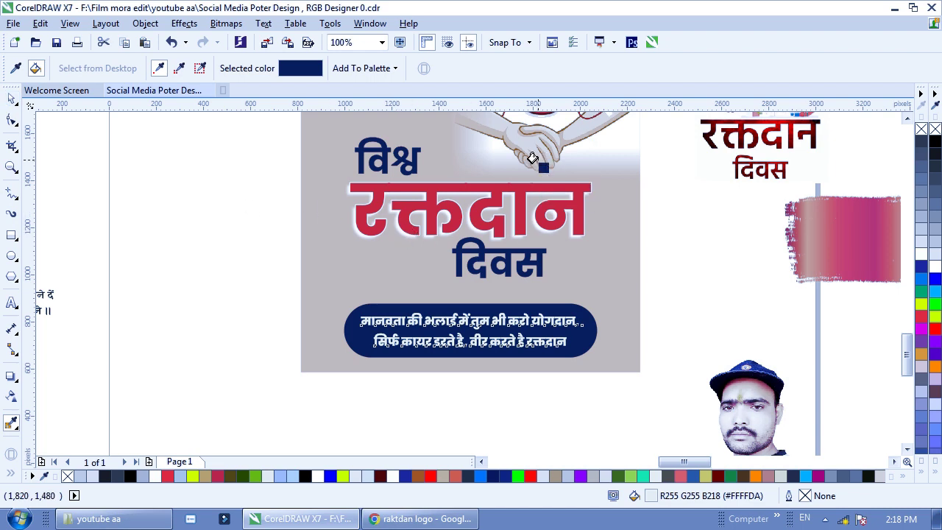
scroll(523, 317, up, 2)
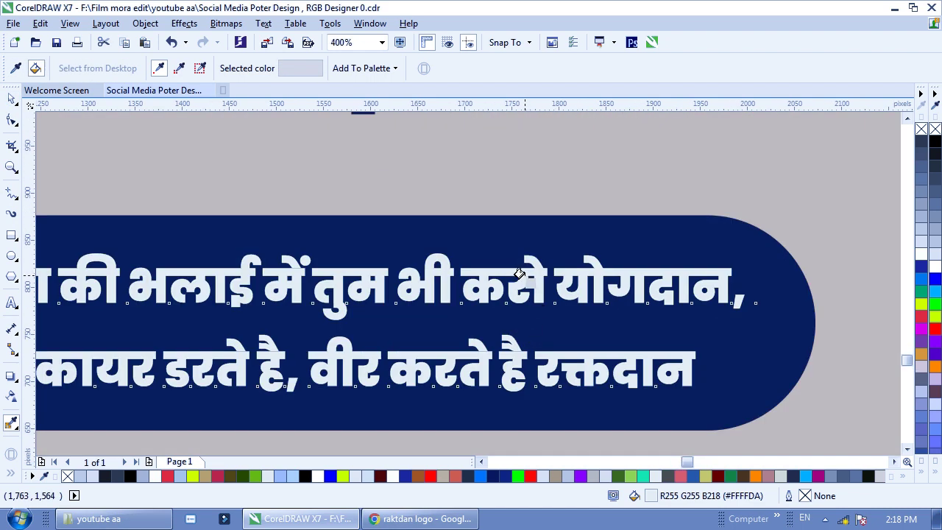
scroll(530, 305, down, 1)
scroll(532, 280, down, 1)
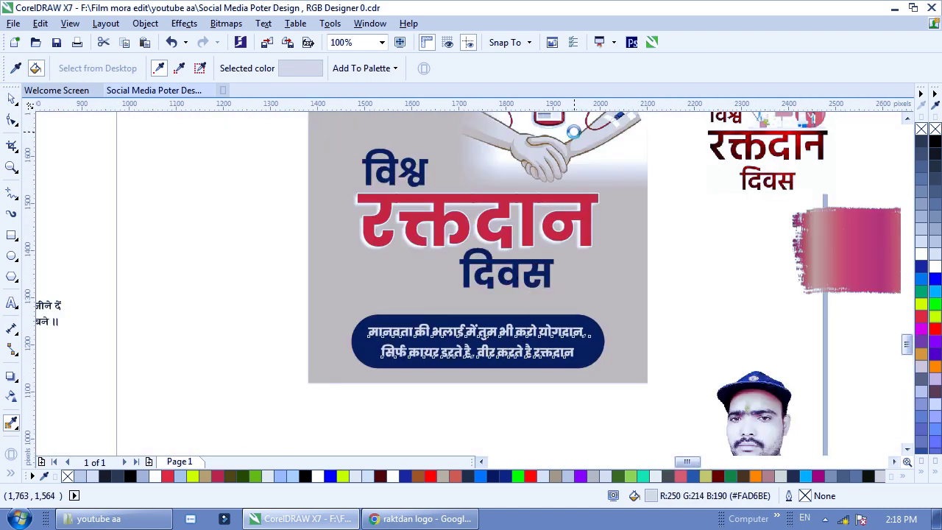
- Sample the white of the tape strips on the illustrated arm and fill the slogan text with it
scroll(419, 223, up, 2)
scroll(574, 181, down, 1)
scroll(495, 213, up, 2)
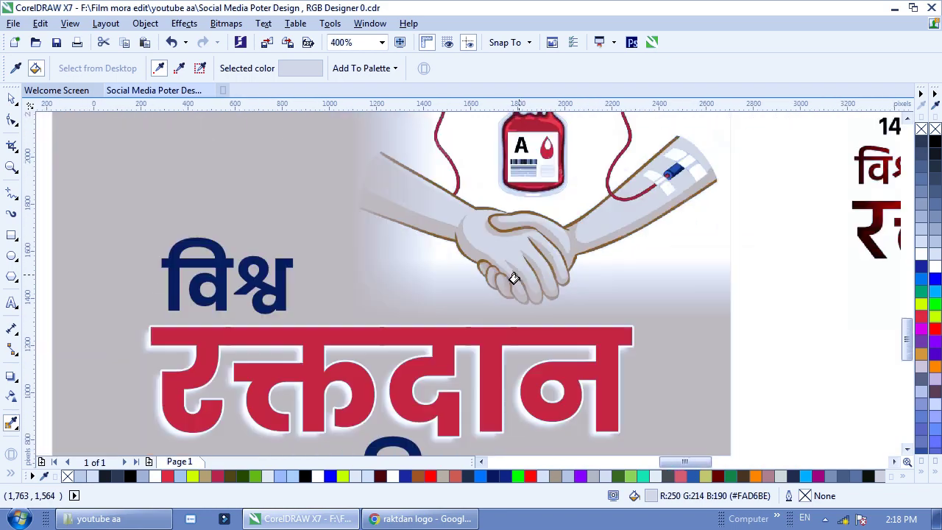
scroll(657, 204, up, 1)
click(646, 194)
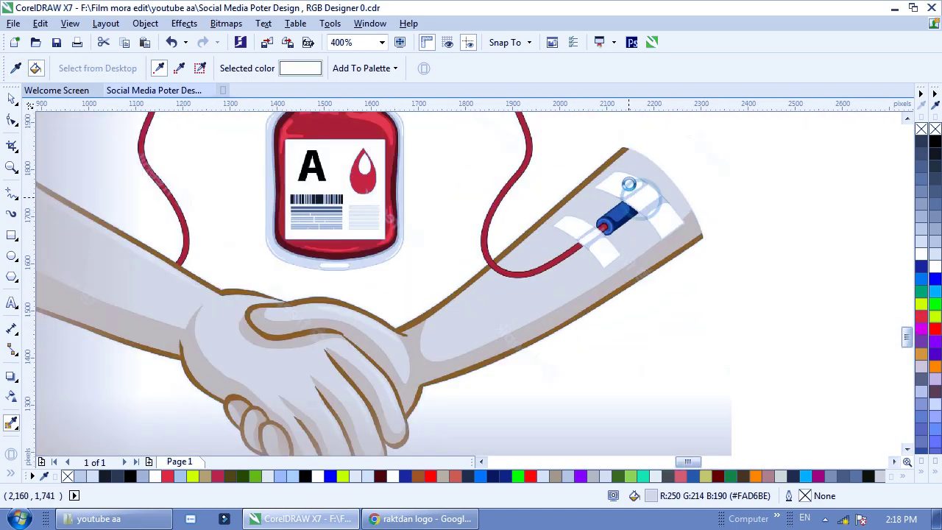
scroll(646, 194, down, 3)
scroll(560, 267, up, 3)
scroll(559, 266, down, 3)
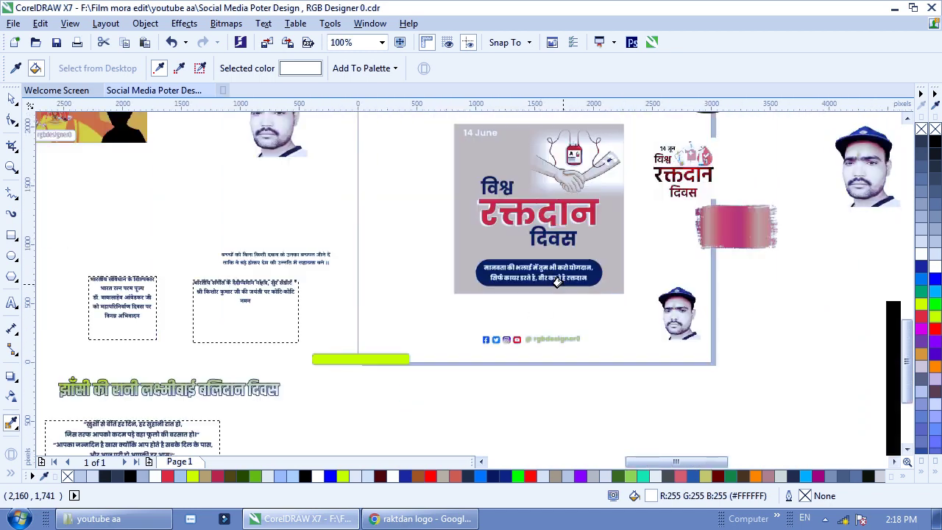
scroll(553, 281, up, 1)
scroll(395, 294, down, 1)
scroll(434, 272, up, 1)
click(11, 98)
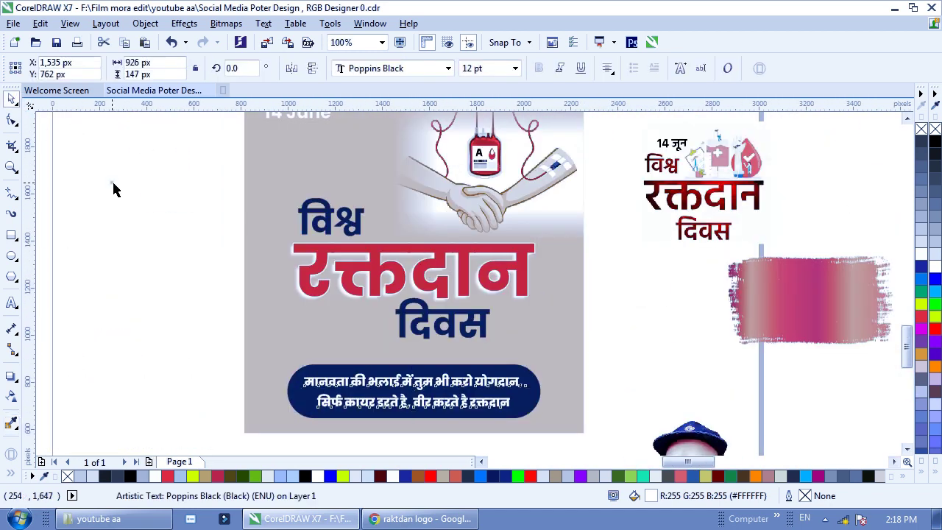
click(114, 184)
- Move the 14 June text slightly down and break it apart into separate 14 and June objects
scroll(439, 260, down, 1)
scroll(435, 231, up, 1)
scroll(410, 263, down, 1)
scroll(368, 204, up, 1)
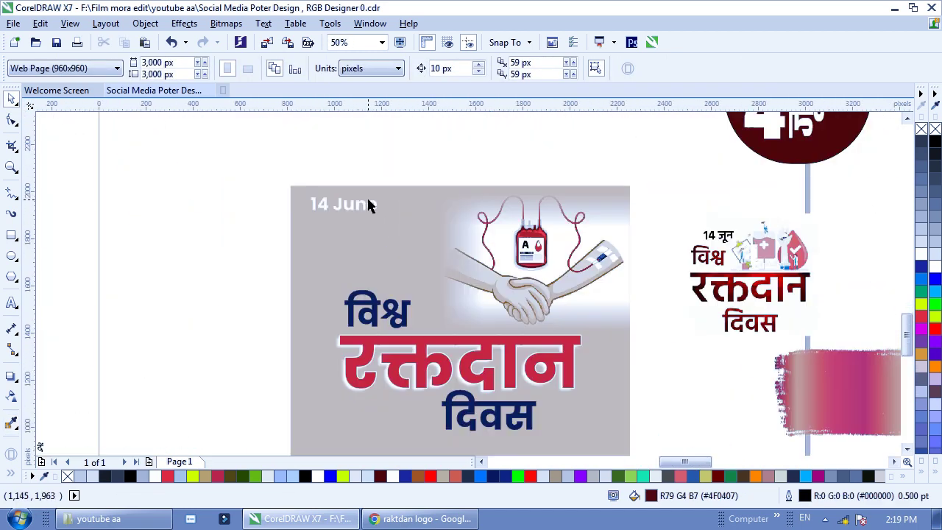
click(356, 208)
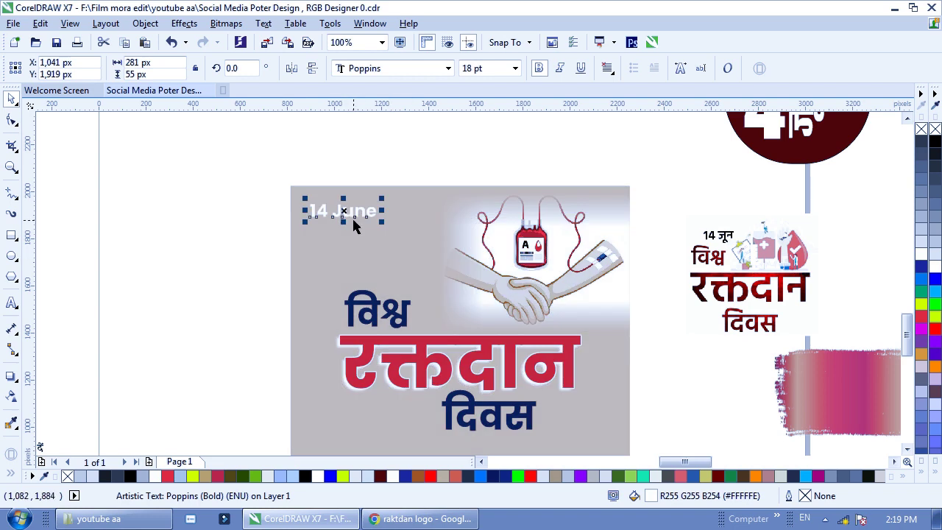
scroll(348, 221, up, 1)
right_click(349, 221)
click(169, 246)
click(378, 205)
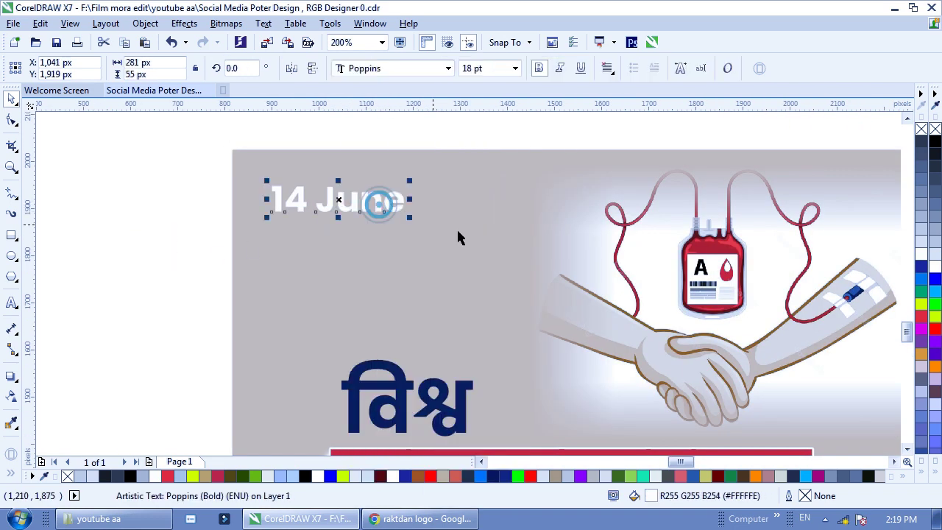
key(ctrl+k)
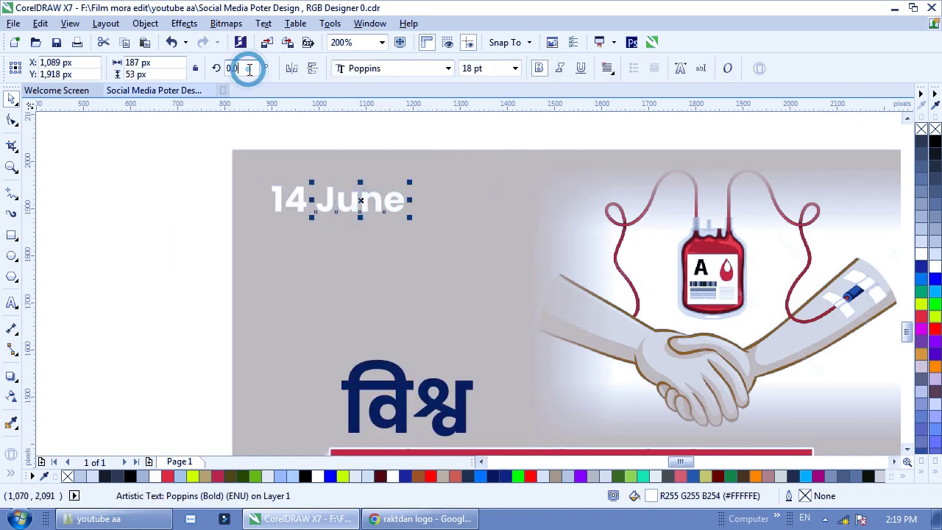
- Rotate the word June by 90 degrees so it reads vertically beside 14
text(90)
key(Return)
click(140, 246)
- Enlarge 14 to about 57 pt, centre it vertically with June and shift both slightly inward on the poster
click(301, 210)
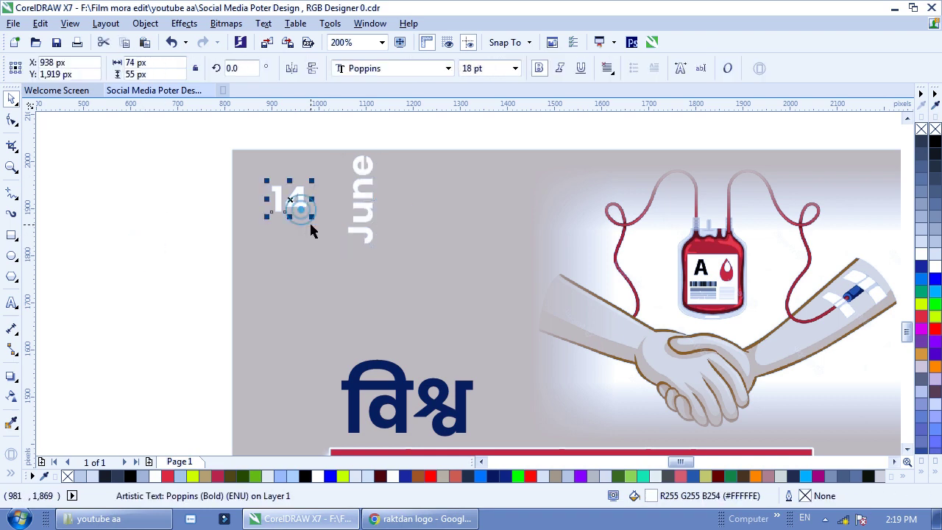
drag(312, 215, 246, 257)
click(196, 242)
click(366, 219)
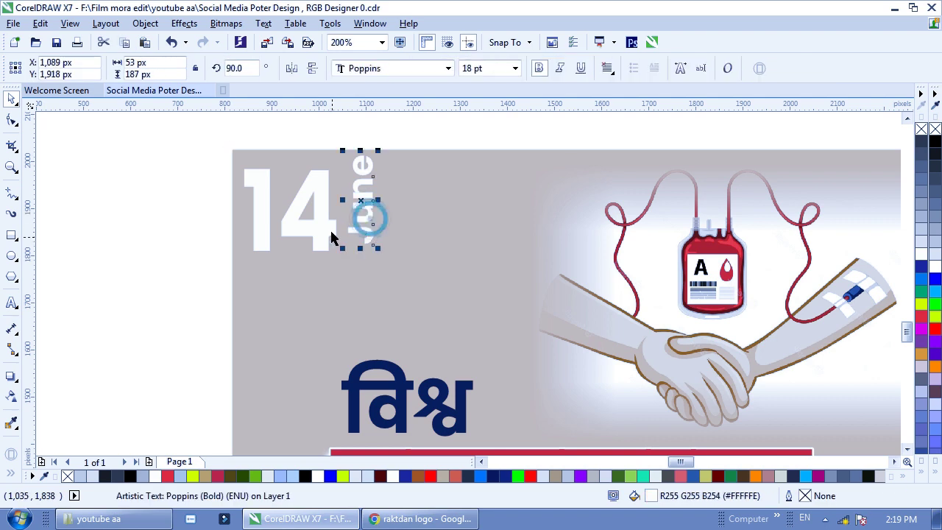
shift+click(327, 231)
key(e)
click(193, 150)
drag(183, 125, 391, 243)
click(174, 210)
- Draw an unfilled rectangle about 480 px wide around the date, overlapping the poster's left edge, and reduce its height to about 248 px
click(12, 235)
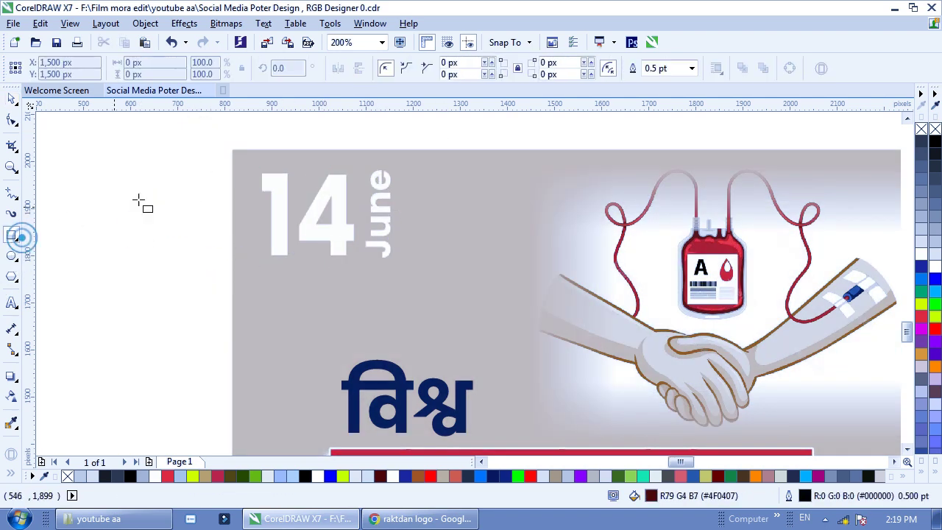
drag(202, 144, 428, 279)
click(934, 129)
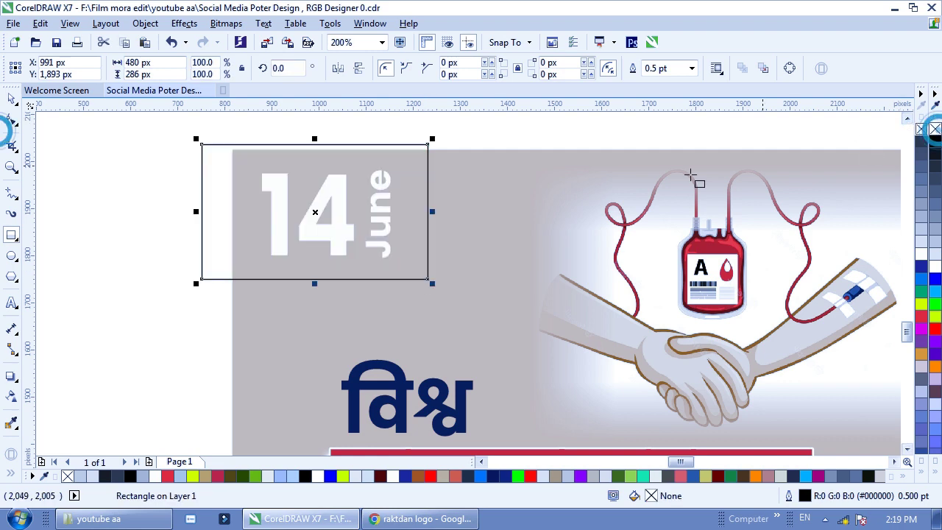
click(12, 98)
click(96, 178)
click(320, 145)
drag(314, 139, 317, 161)
- Round the rectangle's corners fully to 124 px and centre it vertically with the date text
click(12, 119)
drag(428, 162, 213, 216)
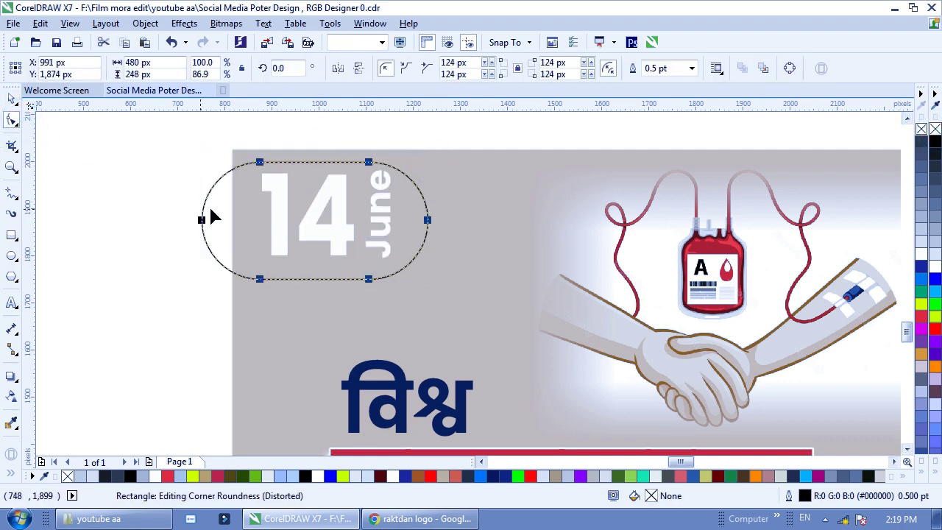
click(11, 100)
drag(496, 130, 179, 326)
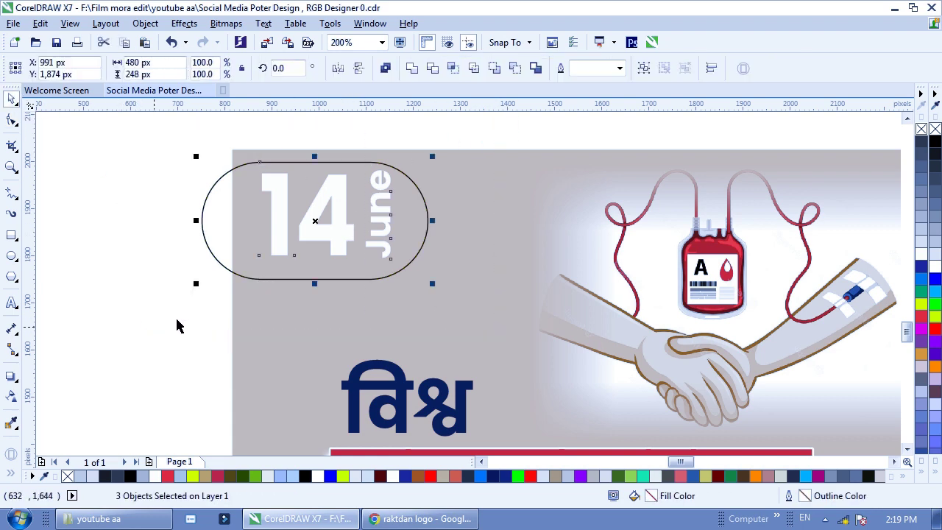
key(c)
click(112, 233)
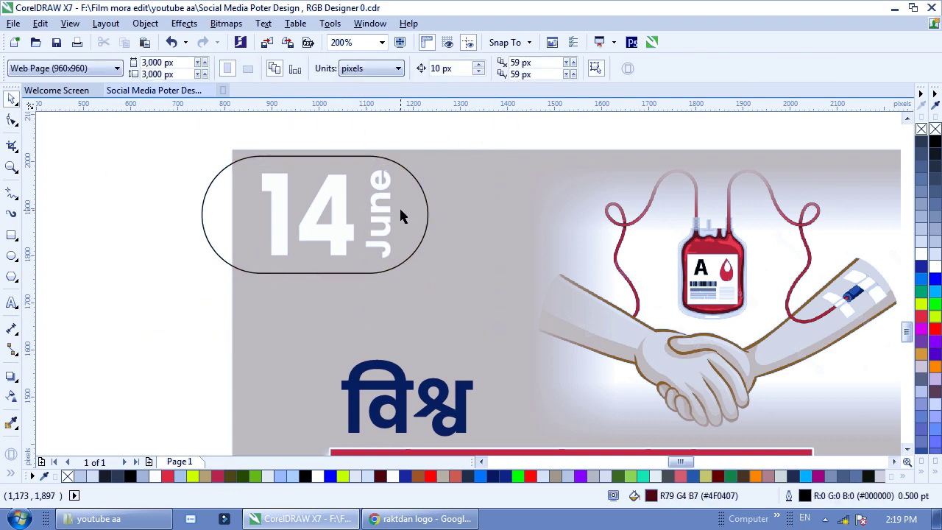
- Fill the rounded rectangle with dark maroon (#4F0407), remove its outline and PowerClip it inside the poster background
click(220, 214)
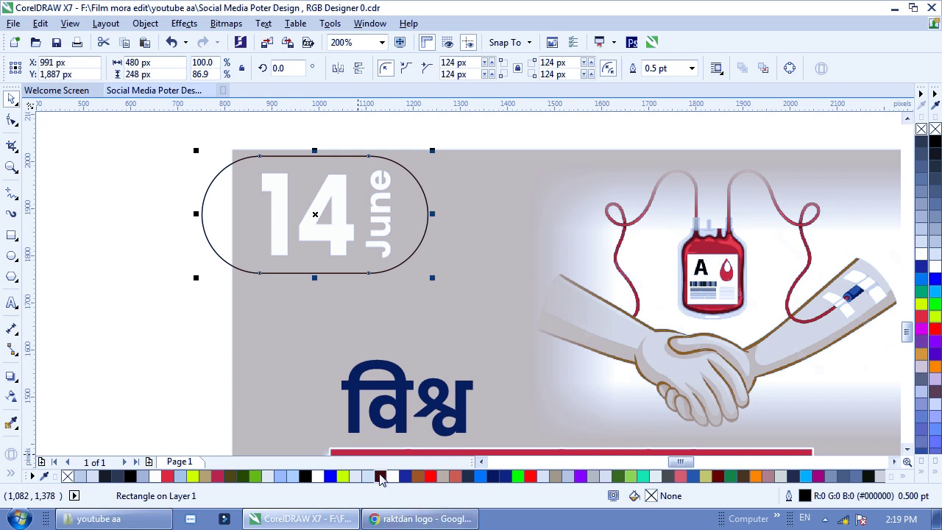
click(381, 476)
right_click(211, 199)
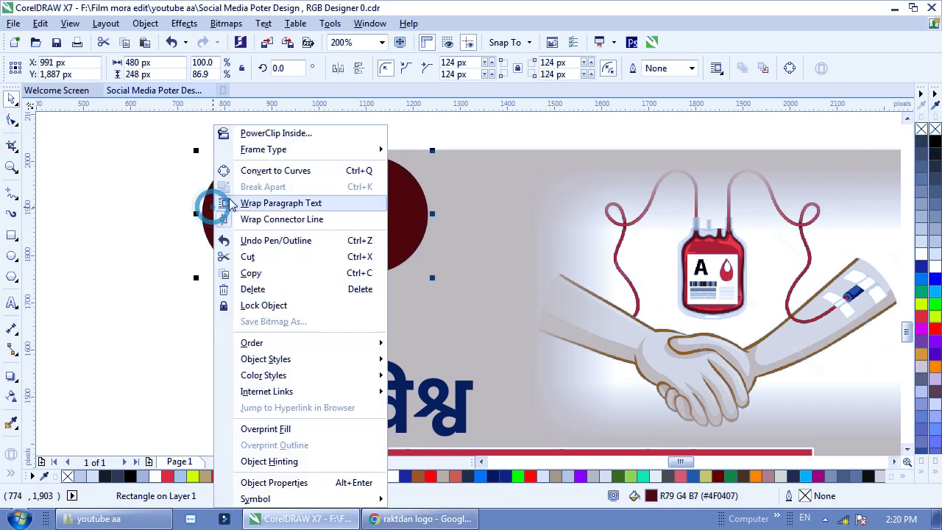
click(267, 130)
click(265, 165)
click(120, 197)
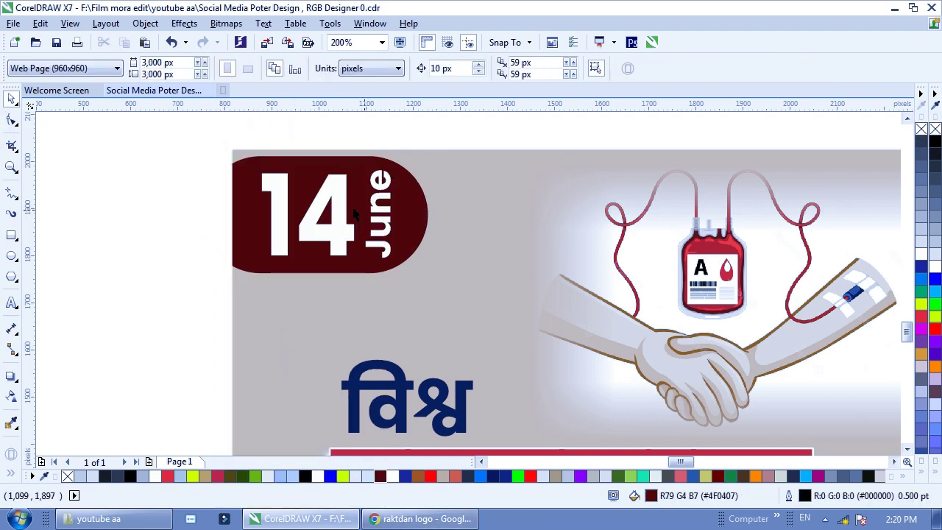
- Edit the background's PowerClip contents to widen the maroon rounded rectangle and move it slightly lower
double_click(240, 223)
click(208, 203)
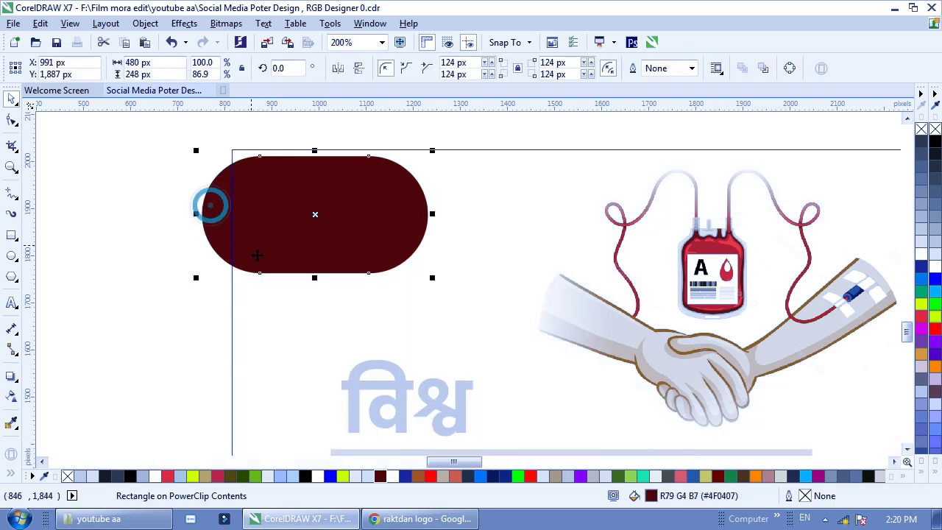
drag(265, 260, 273, 257)
drag(416, 228, 397, 264)
click(563, 135)
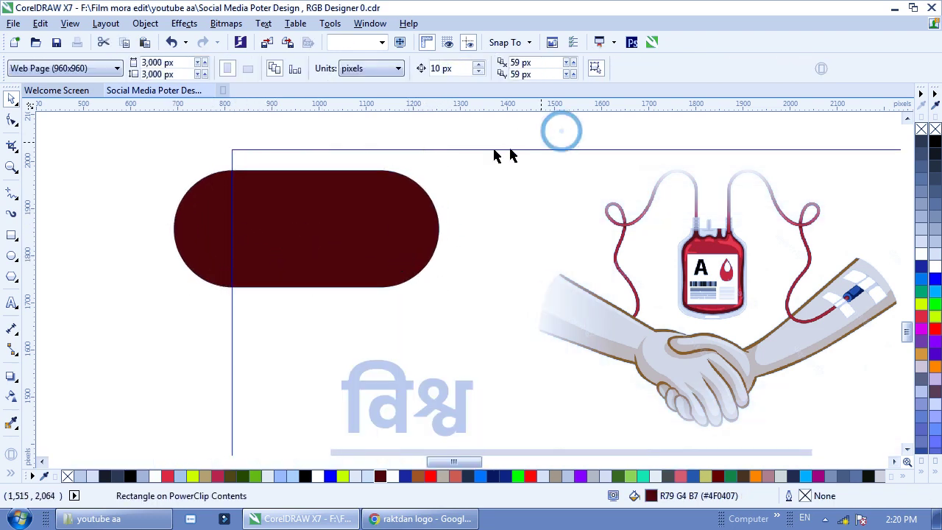
click(570, 137)
click(205, 128)
- Move 14 and June together 30 px down and 30 px left within the maroon shape
drag(307, 224, 476, 270)
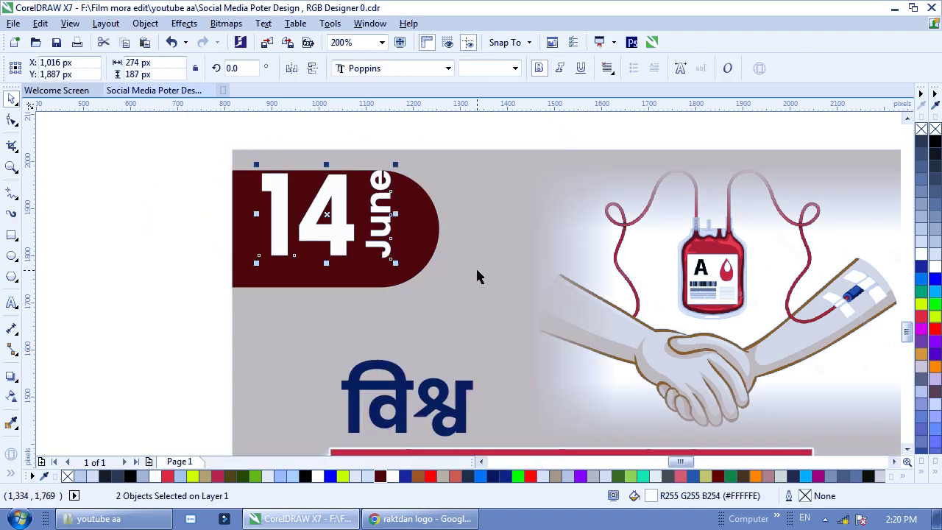
key(Down)
key(Down)
key(Down)
key(Left)
key(Left)
key(Left)
key(Up)
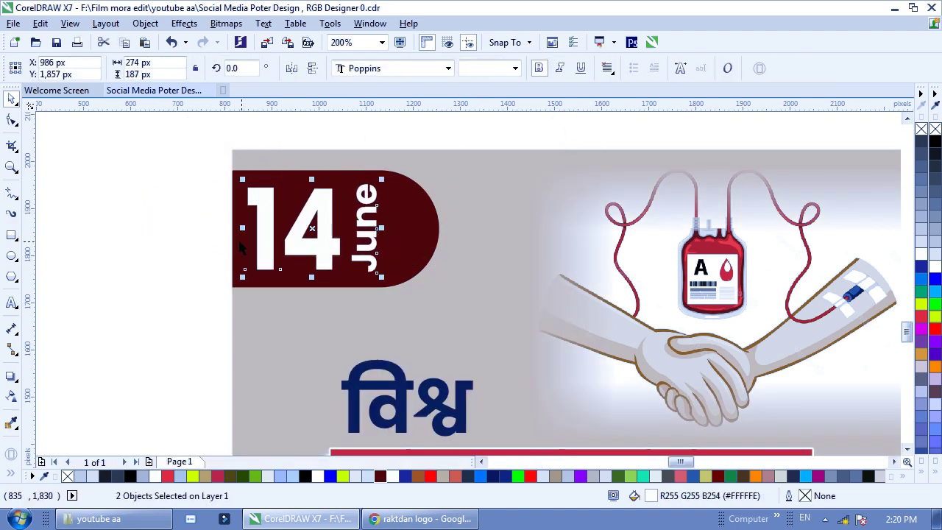
click(157, 221)
- Nudge June slightly away from 14 and fill 14 with yellow (#FFFF00)
click(378, 228)
key(Right)
click(127, 217)
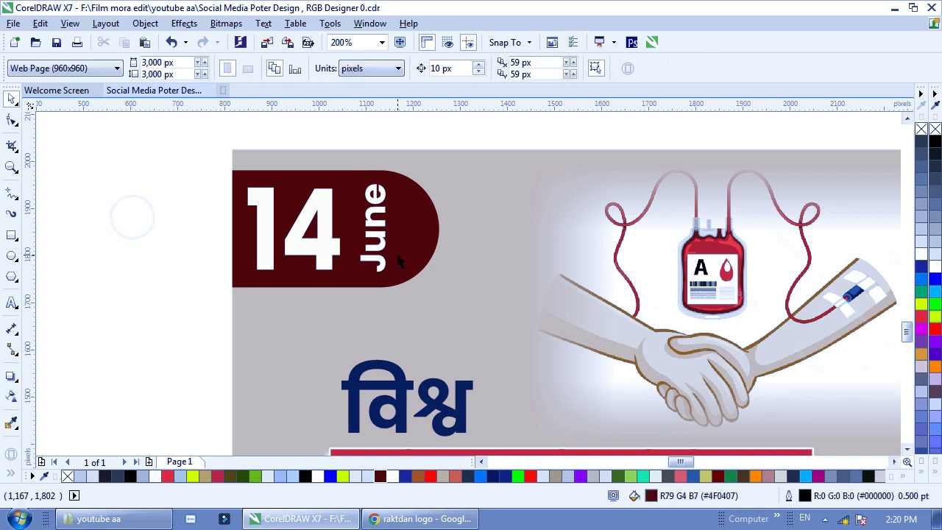
click(272, 237)
click(343, 476)
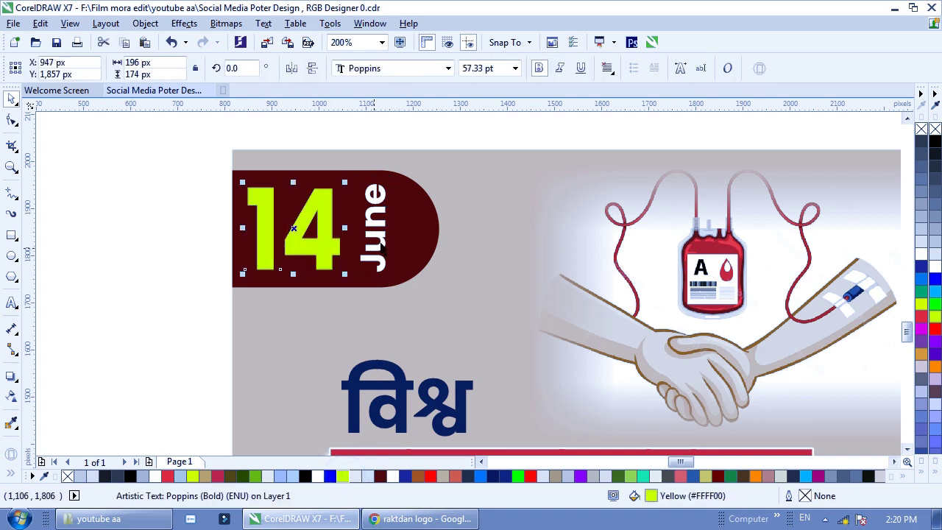
- Nudge June back toward 14 and stretch it horizontally to about 78 px wide
key(Tab)
key(Left)
key(Left)
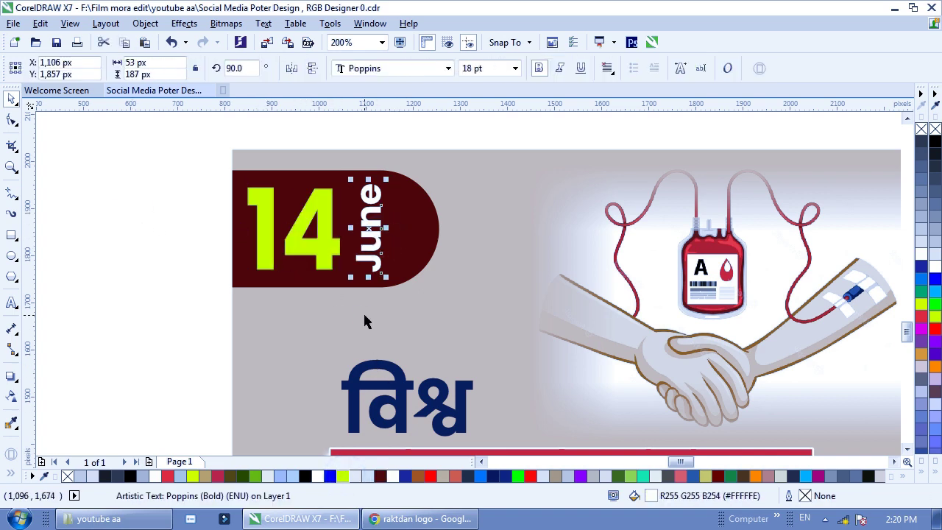
drag(381, 228, 393, 228)
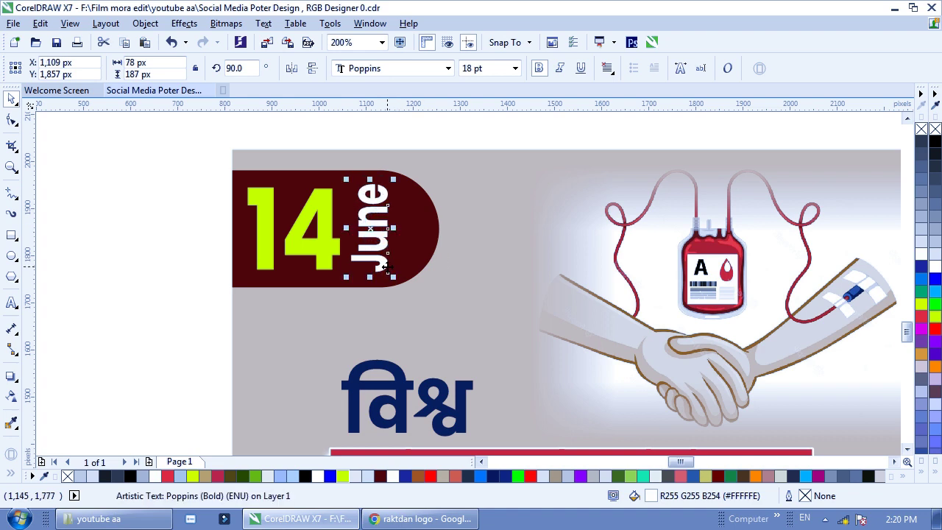
click(106, 248)
scroll(356, 392, down, 2)
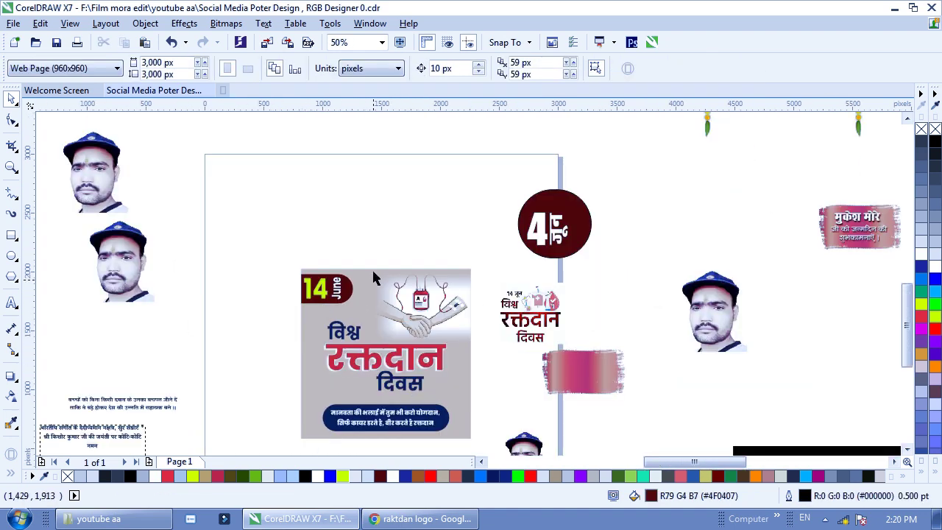
- Fill the title words विश्व and दिवस with dark maroon (#4F0407)
scroll(402, 361, up, 2)
click(358, 245)
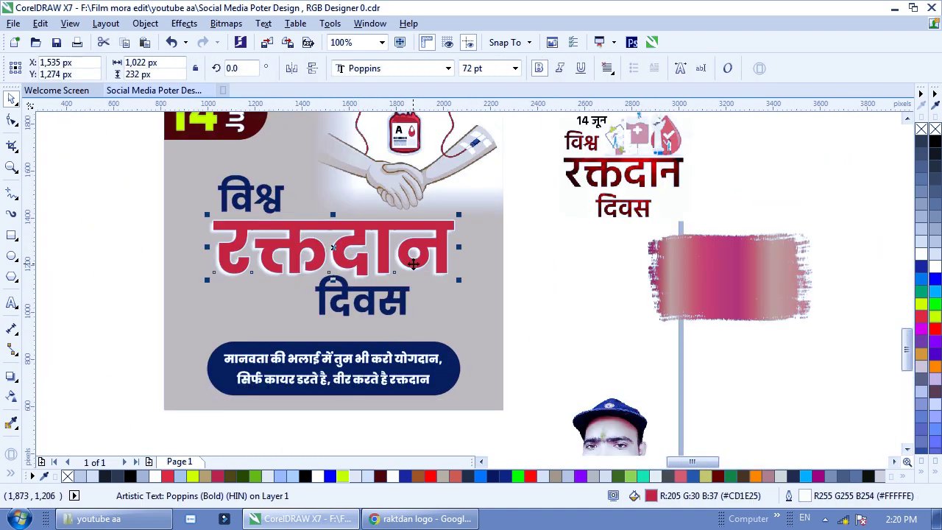
click(535, 278)
click(271, 196)
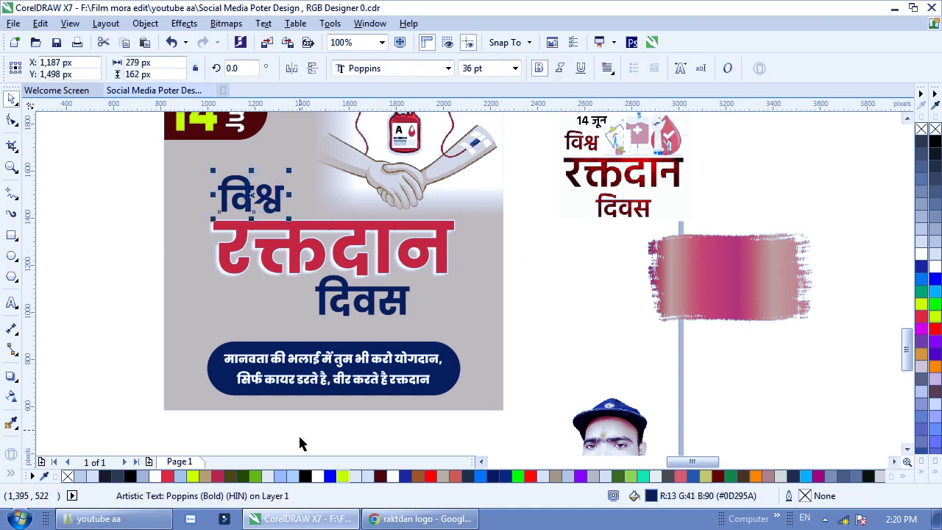
click(382, 477)
click(389, 297)
click(380, 476)
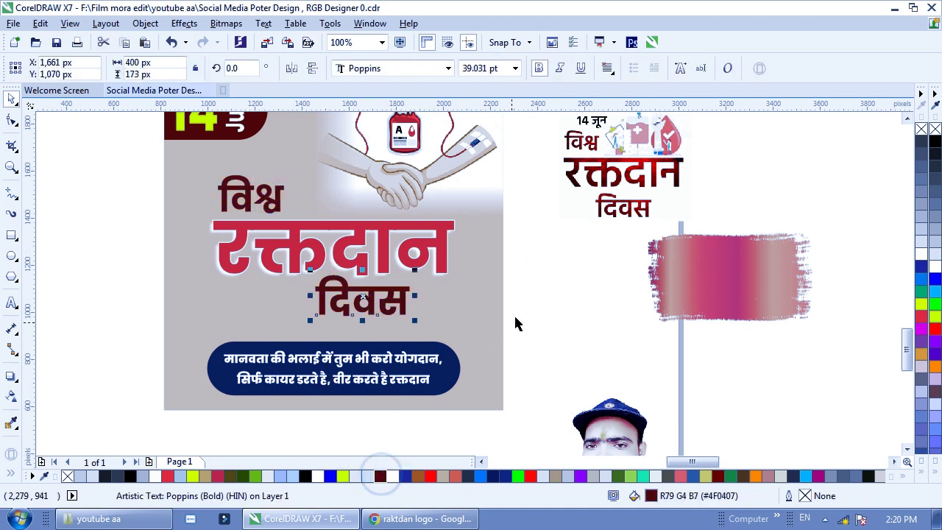
click(542, 296)
- Place white (#FFFFFF) copies behind विश्व and दिवस, shifted 10 px right, with विश्व's copy 10 px up and दिवस's 10 px down
click(271, 190)
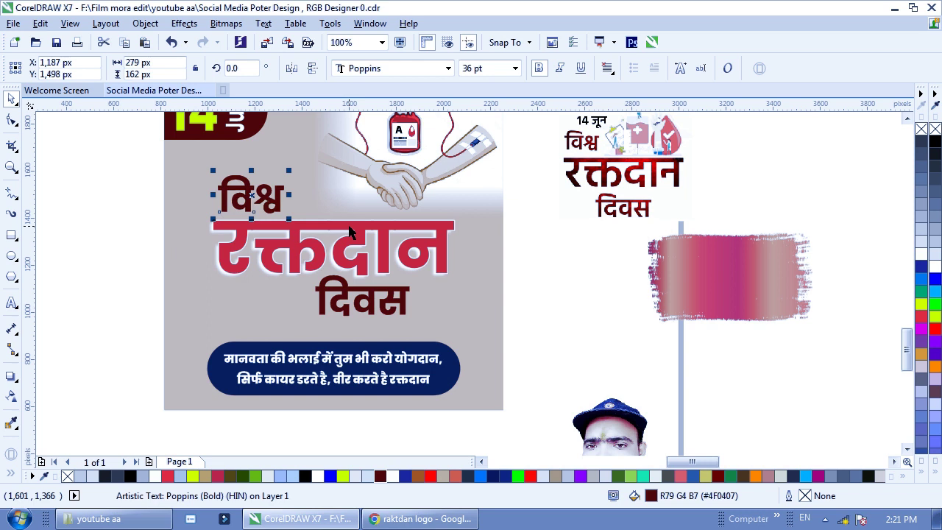
click(397, 475)
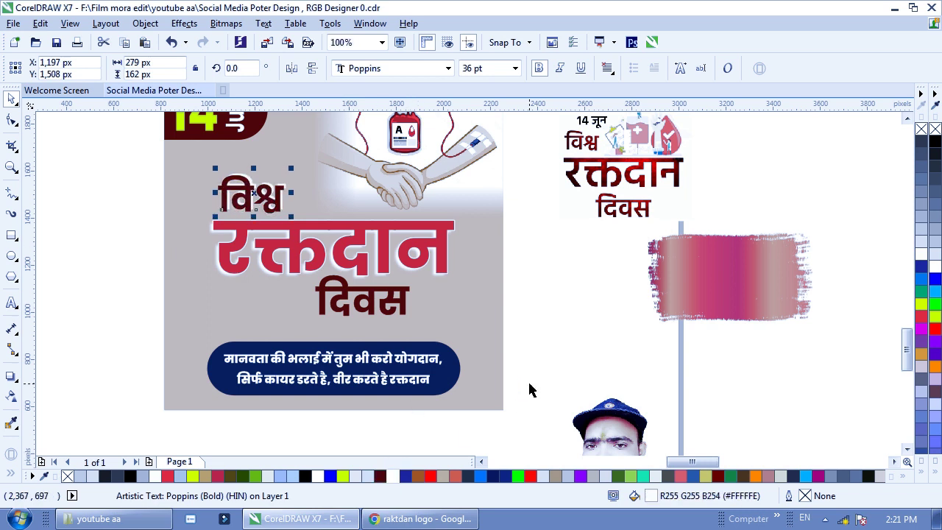
click(394, 303)
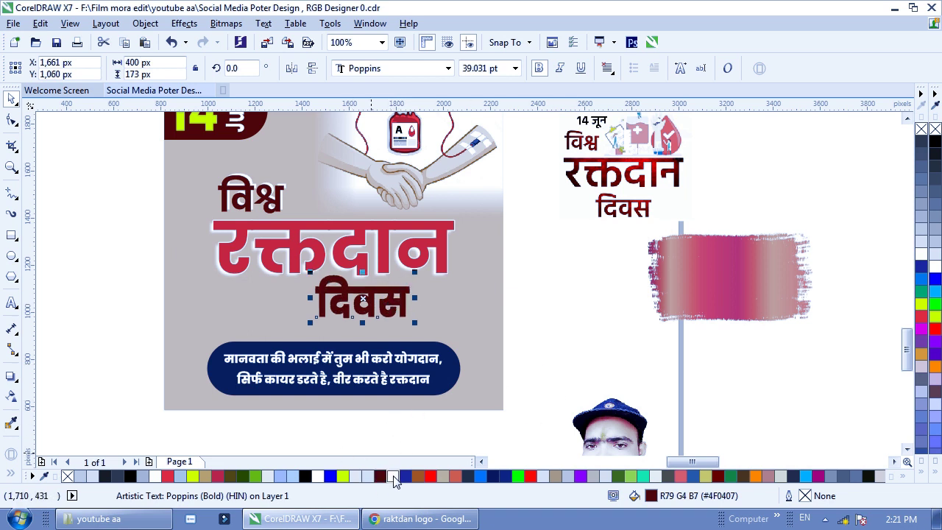
click(393, 476)
key(ctrl+Page_Down)
key(Right)
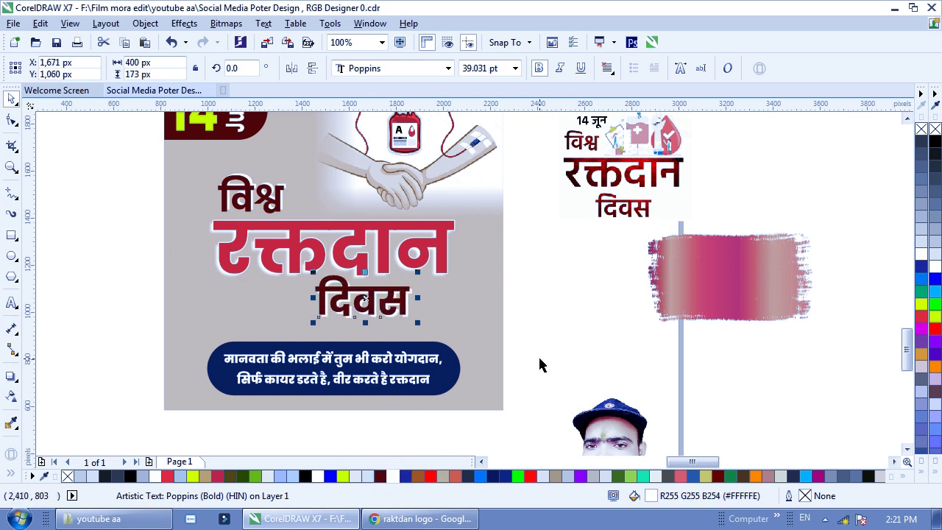
click(554, 319)
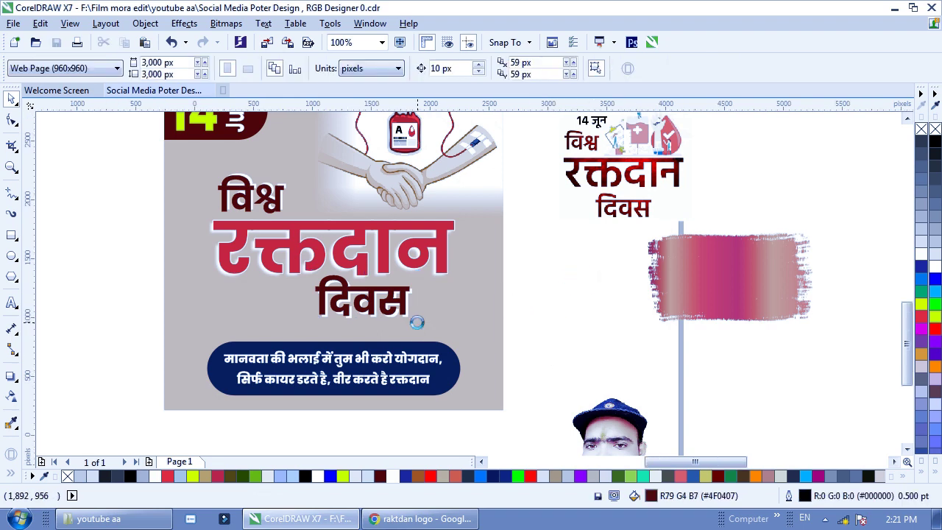
scroll(403, 269, up, 1)
scroll(413, 225, down, 1)
scroll(410, 233, up, 1)
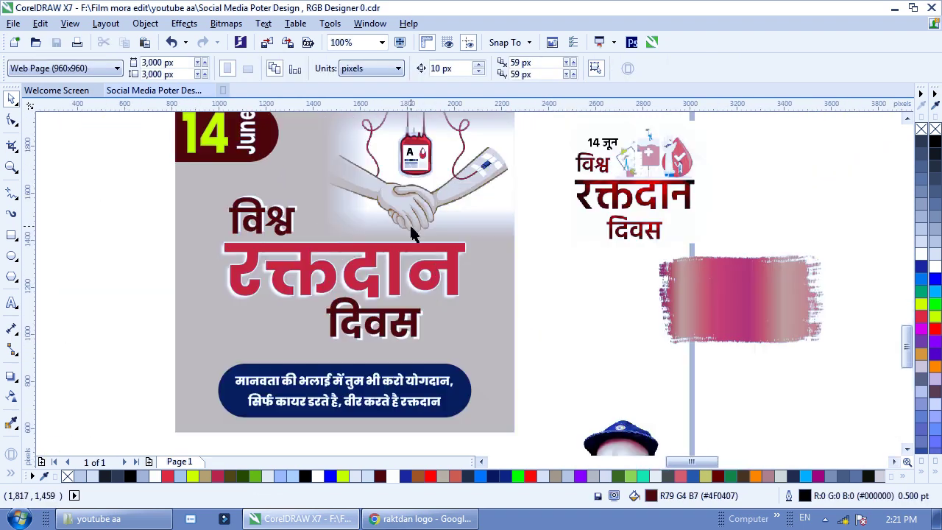
click(407, 332)
click(582, 289)
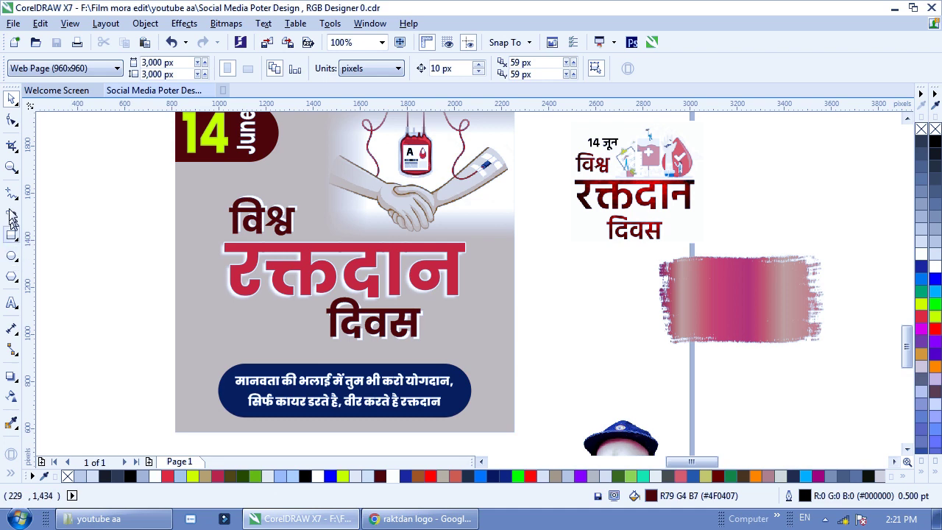
- Draw a circle about 13 px wide on the background's empty area, without an outline and filled white (#FFFFFF)
click(11, 256)
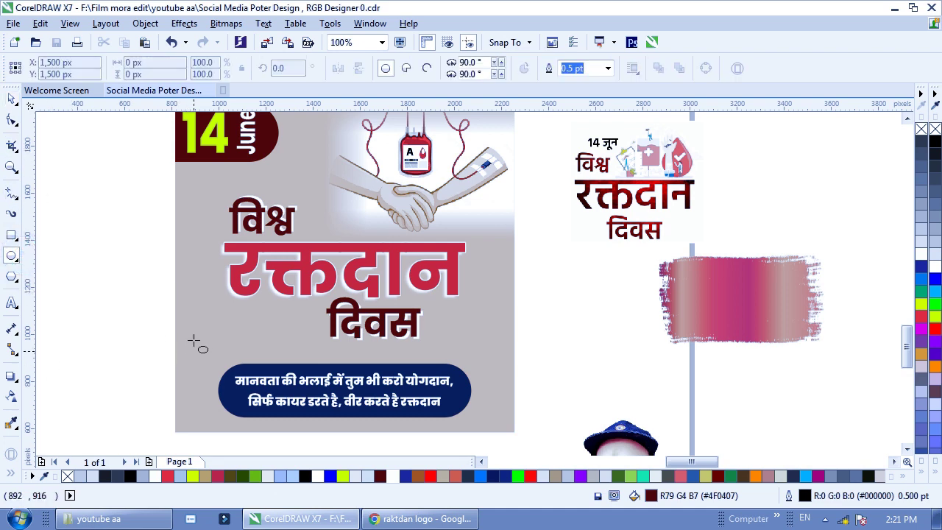
scroll(197, 323, up, 2)
drag(208, 256, 219, 267)
right_click(934, 130)
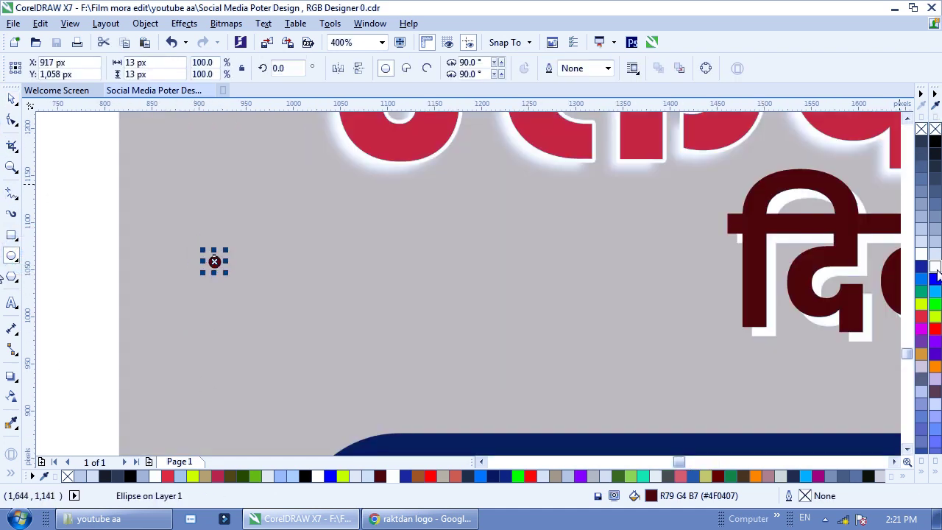
click(934, 266)
click(12, 97)
click(122, 279)
scroll(169, 272, down, 2)
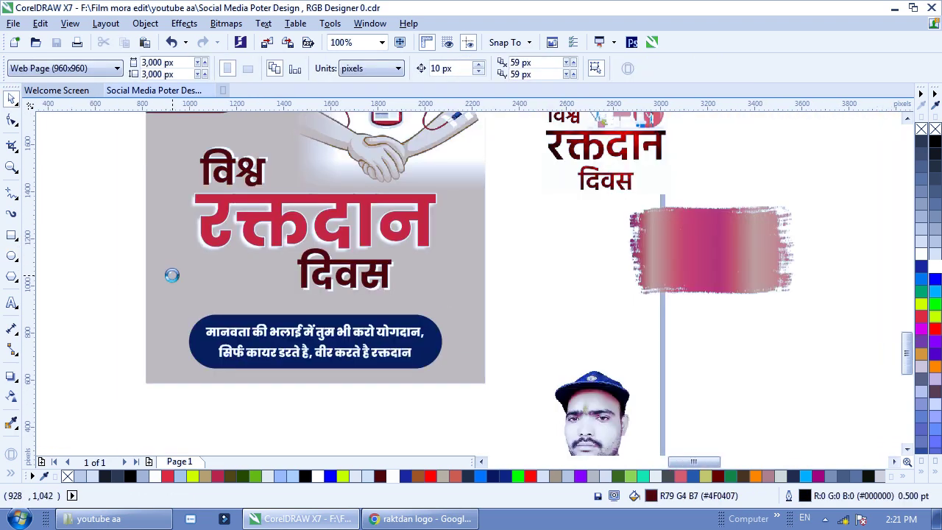
- Move the white dot closer to the background's left edge and duplicate it downward into a column of five dots spaced 20 px
scroll(280, 315, up, 2)
scroll(247, 267, up, 1)
scroll(251, 270, down, 1)
click(251, 271)
drag(251, 271, 207, 263)
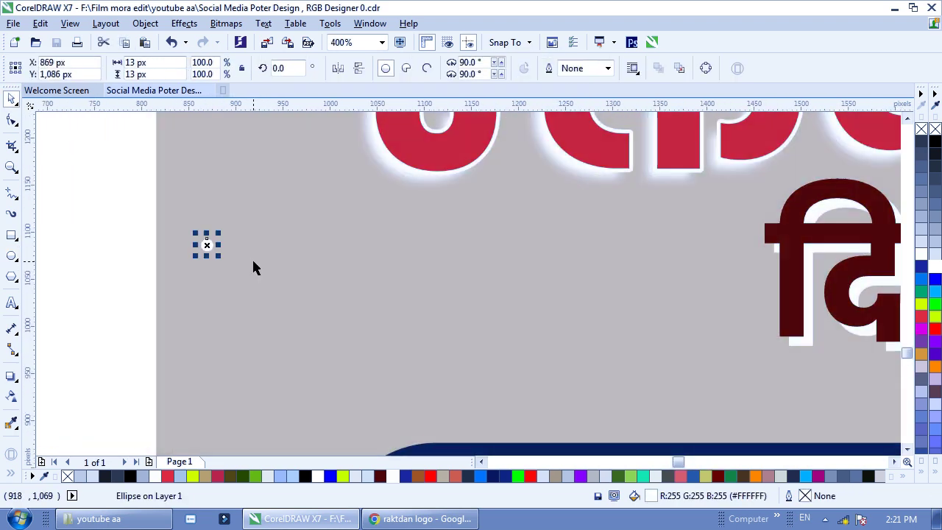
key(ctrl+d)
key(ctrl+d)
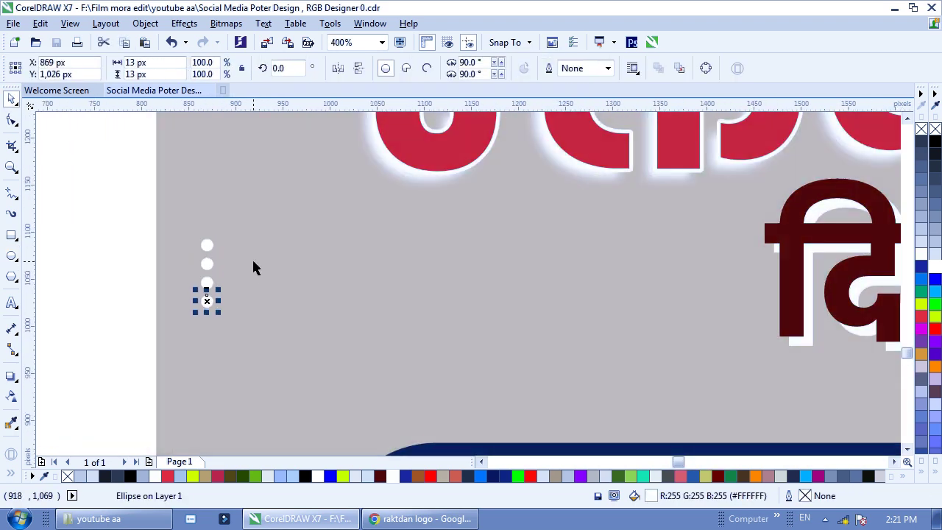
key(ctrl+d)
- Duplicate the dot column rightward at 20 px spacing to form a grid of four columns
drag(126, 208, 267, 373)
key(ctrl+d)
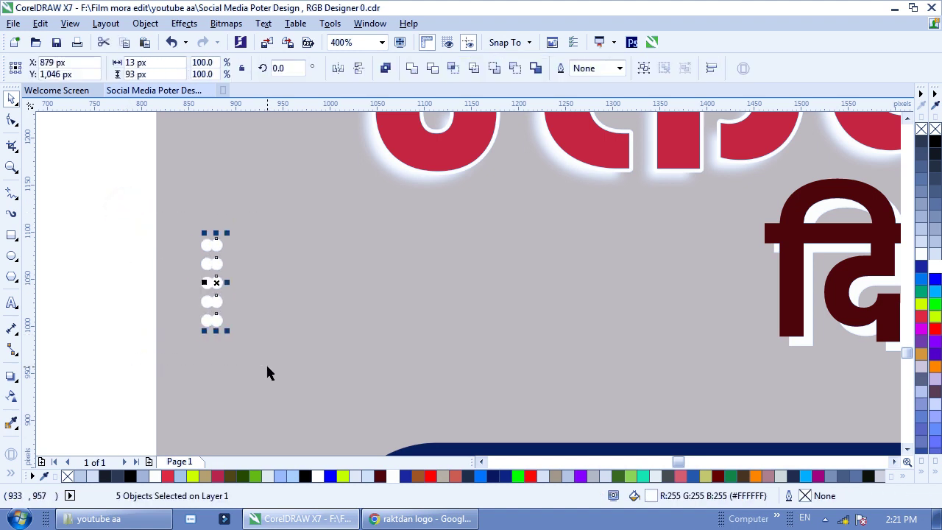
key(ctrl+d)
key(ctrl+d)
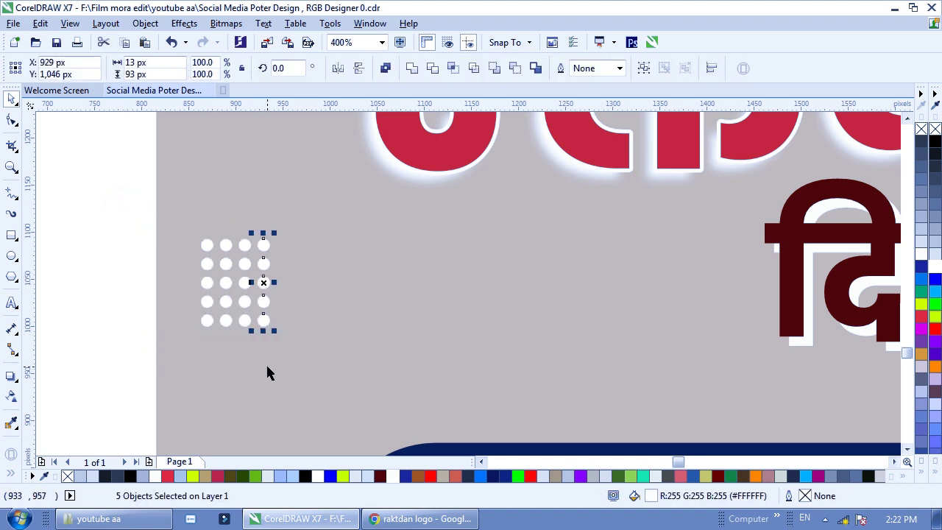
click(146, 276)
- Enlarge the whole dot grid to about 112 × 143 px and place it to the left of दिवस
scroll(117, 260, down, 2)
drag(168, 243, 273, 300)
scroll(210, 321, down, 2)
- Place a black (#000000) copy of the dot grid behind the white dots, offset 5 px left and 5 px down
key(Down)
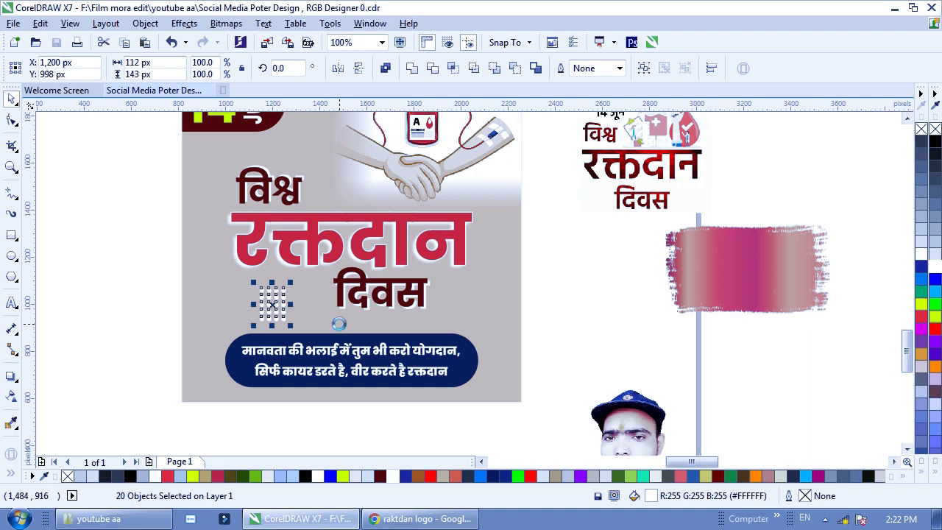
key(Left)
click(305, 477)
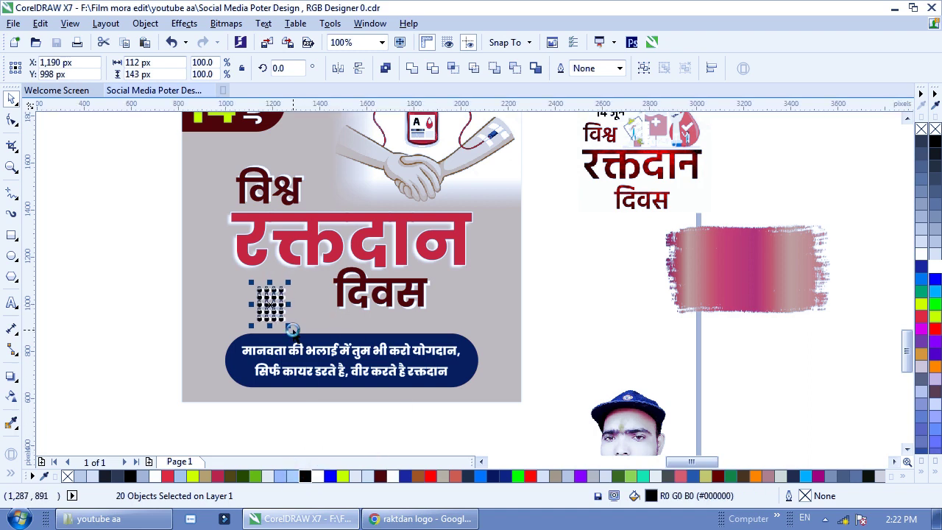
scroll(293, 331, up, 1)
key(ctrl+Page_Down)
key(Right)
key(Up)
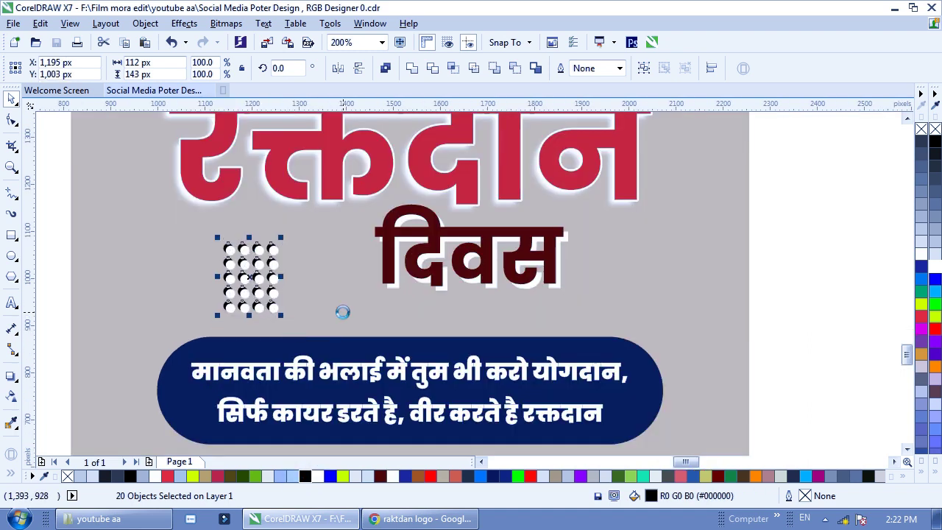
- Convert the black dot copy to a bitmap and apply a blur effect to make it a soft shadow
click(226, 23)
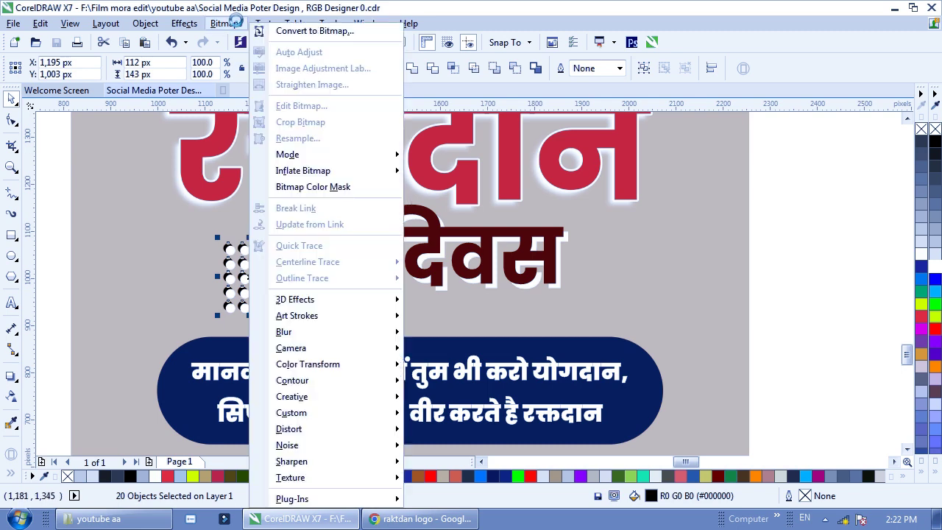
click(279, 30)
click(408, 335)
click(226, 23)
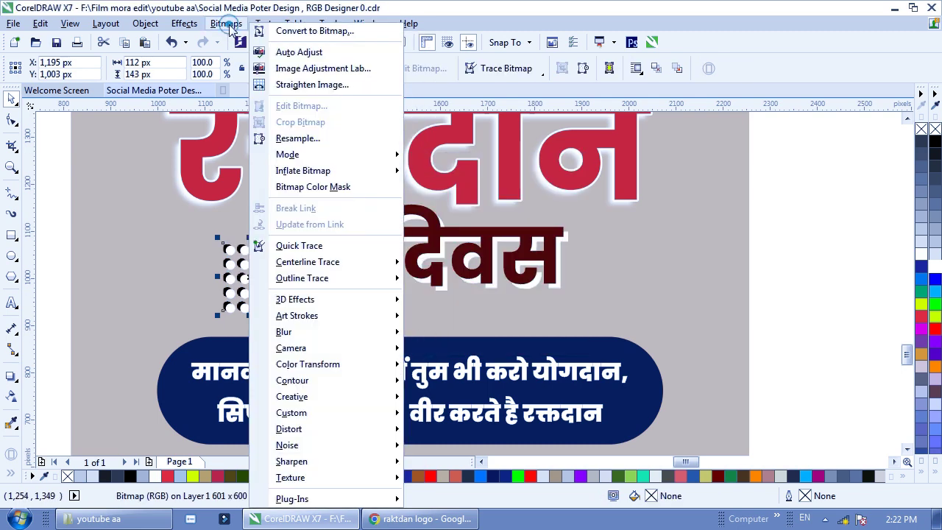
mouse_move(353, 332)
click(459, 348)
click(534, 296)
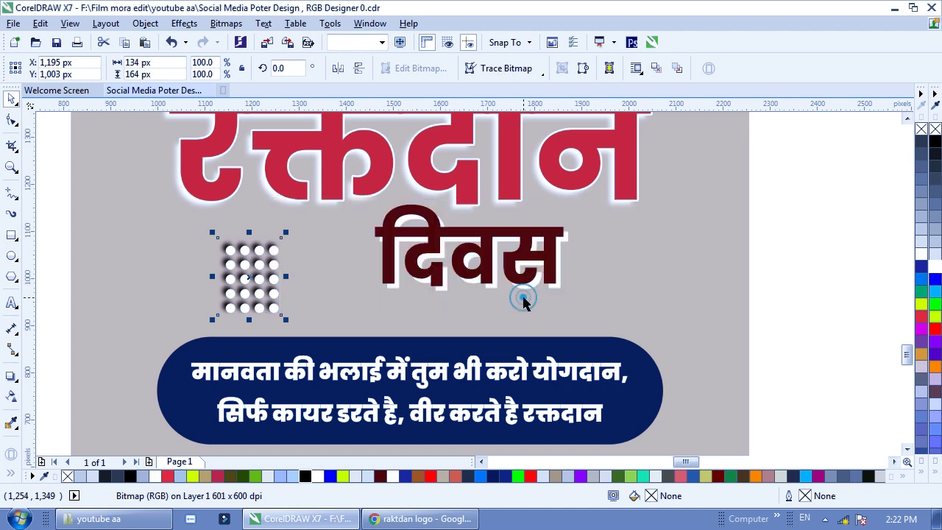
scroll(183, 275, down, 3)
- Copy the dot grid with its shadow to the right of रक्तदान, near the background's right edge
drag(158, 259, 347, 337)
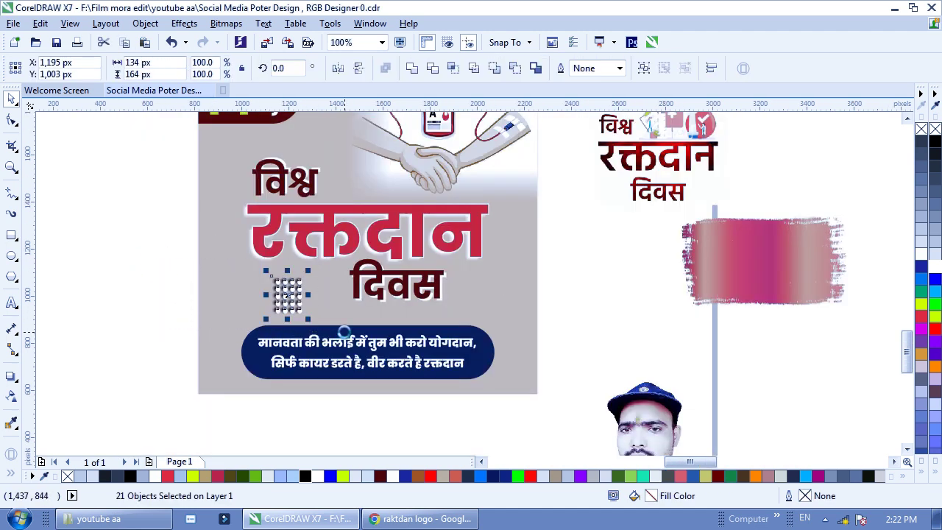
scroll(306, 305, down, 1)
drag(287, 318, 462, 368)
scroll(290, 305, up, 2)
scroll(320, 228, down, 1)
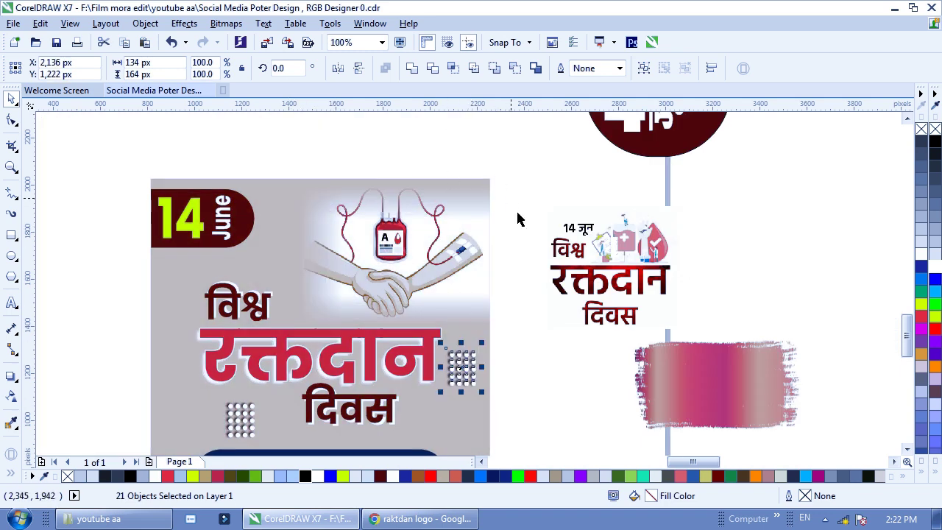
click(519, 370)
scroll(407, 222, down, 3)
drag(528, 259, 286, 333)
click(511, 279)
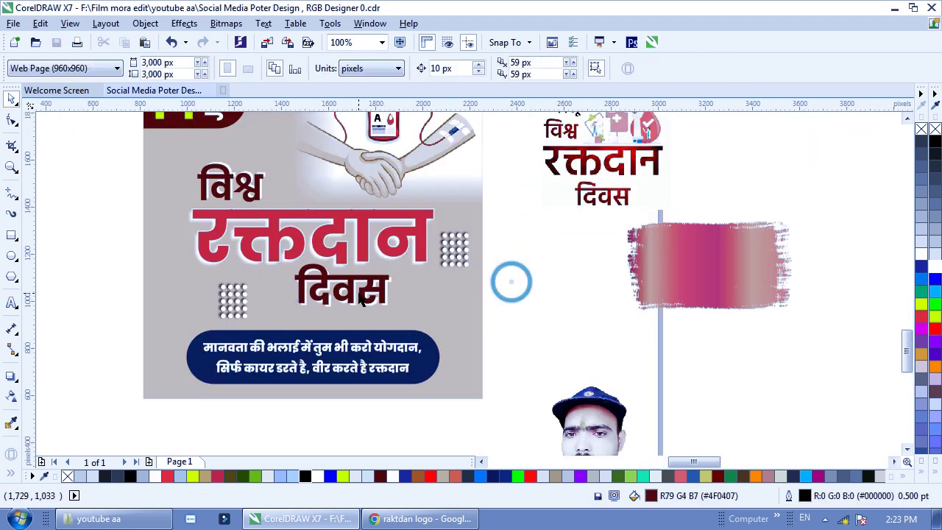
key(Tab)
click(515, 323)
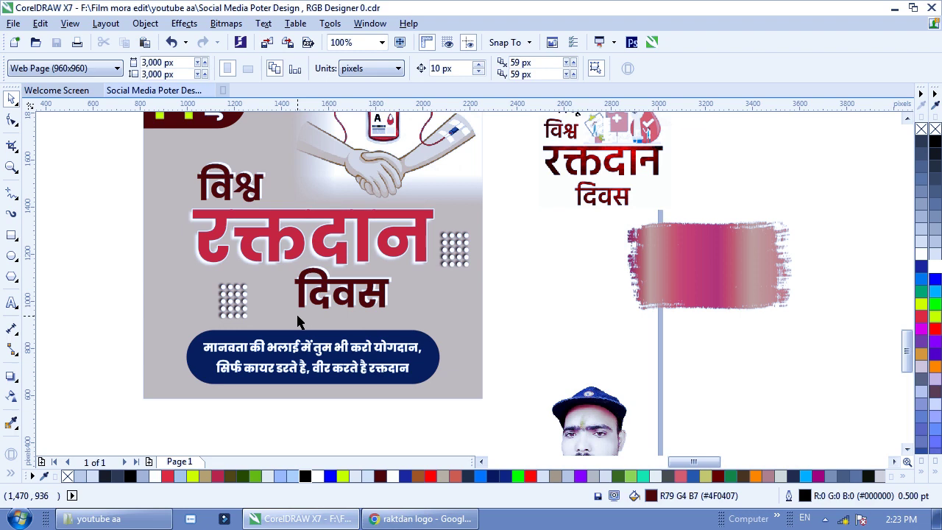
- Move the dot grid beside दिवस, with its shadow, farther left toward the background's left edge
drag(122, 258, 276, 329)
drag(233, 301, 182, 301)
click(77, 289)
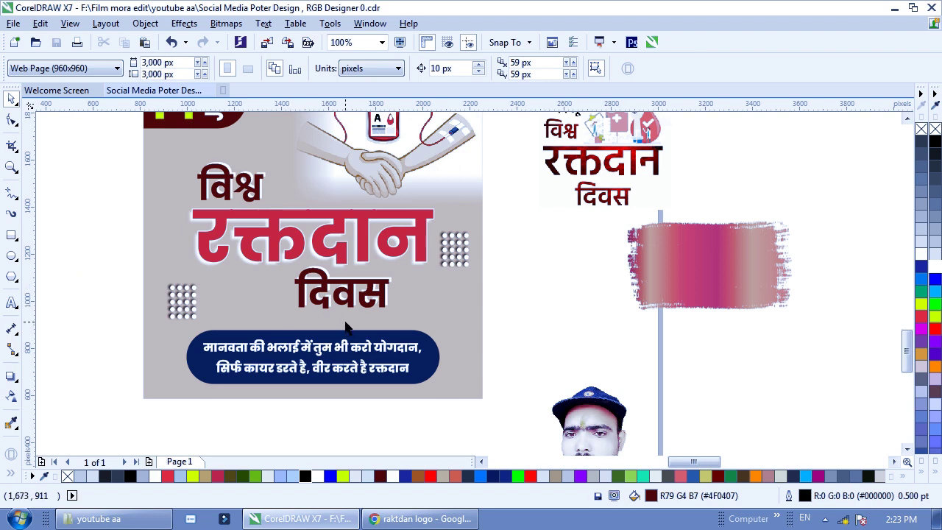
scroll(346, 326, up, 2)
scroll(303, 265, left, 1)
click(426, 208)
click(567, 294)
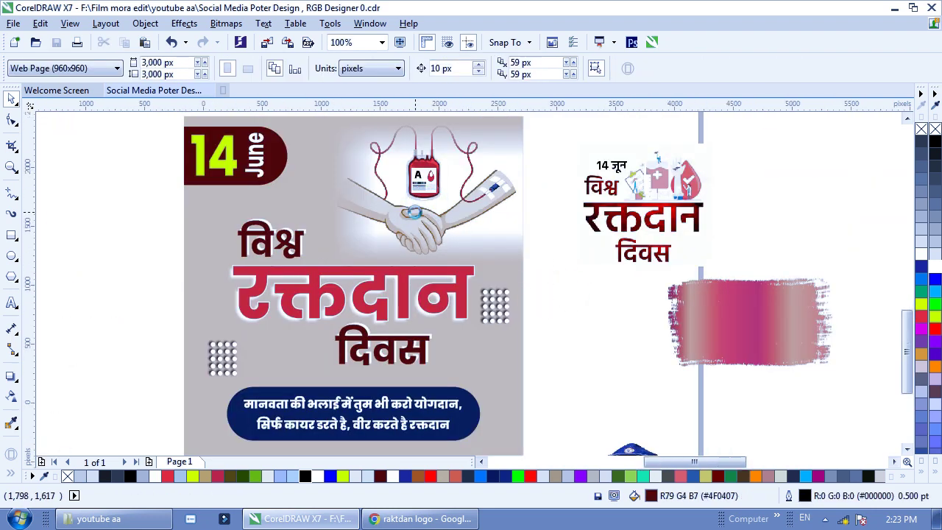
- Fill the slogan banner's rounded rectangle with dark maroon (#4F0407)
scroll(398, 261, down, 2)
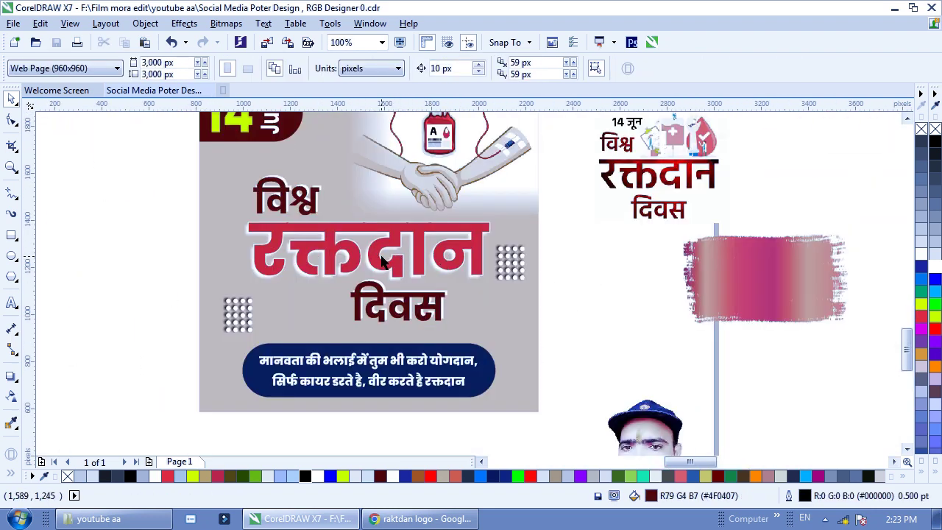
click(489, 379)
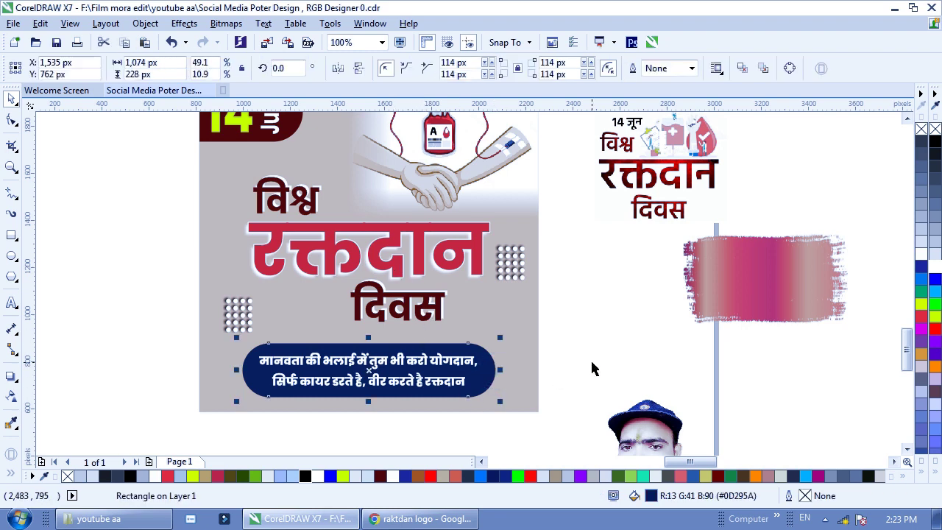
click(382, 478)
click(598, 340)
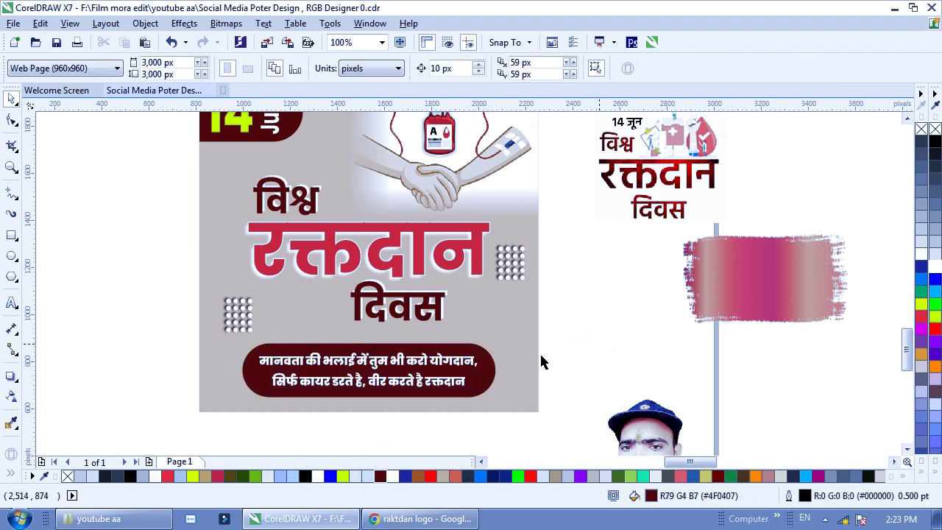
- Save the poster document
key(ctrl+s)
- Try a linear fountain fill running from dark maroon to white on the slogan banner's rounded rectangle
click(490, 380)
key(F11)
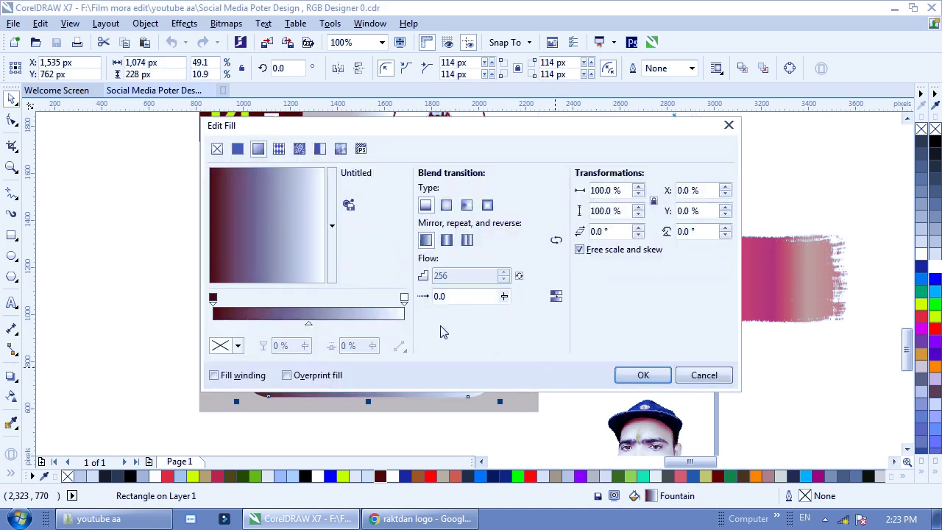
click(643, 375)
click(626, 357)
- Recolor the two-line Hindi slogan text inside the banner to lime green
click(433, 367)
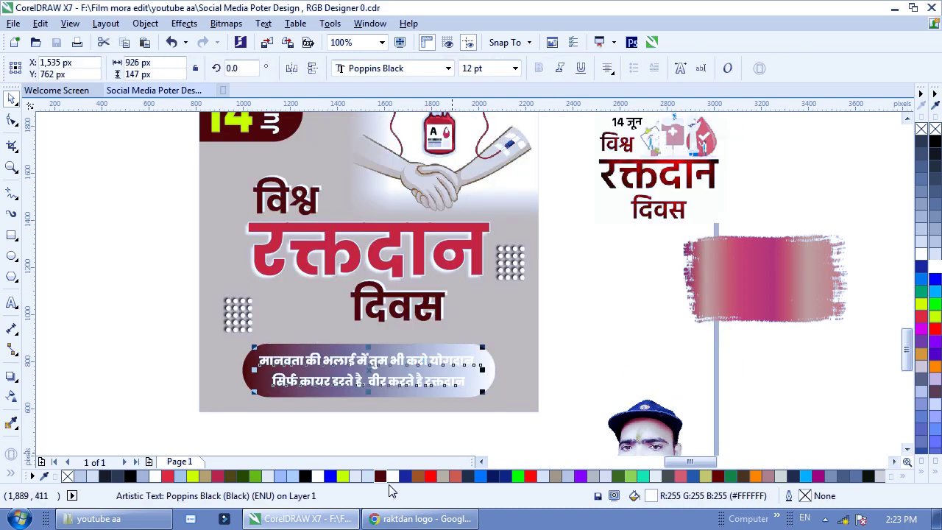
click(382, 478)
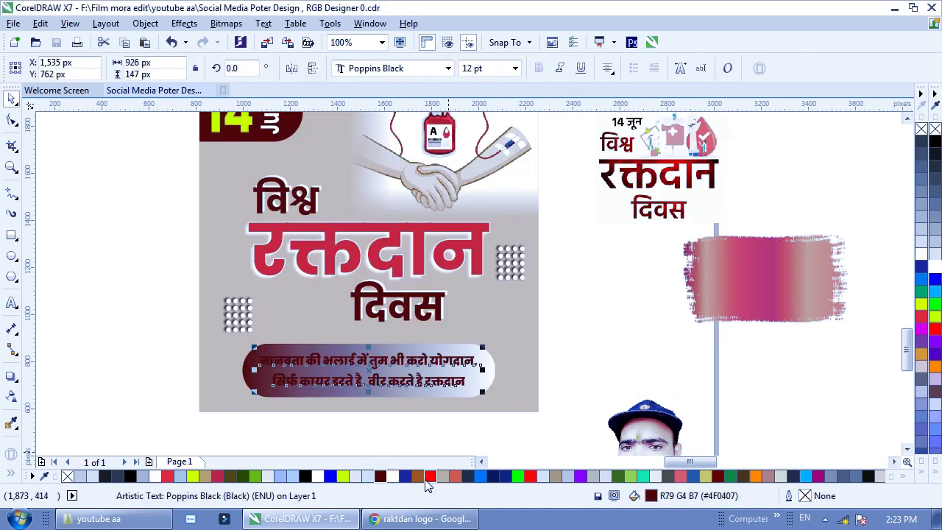
click(342, 476)
click(505, 379)
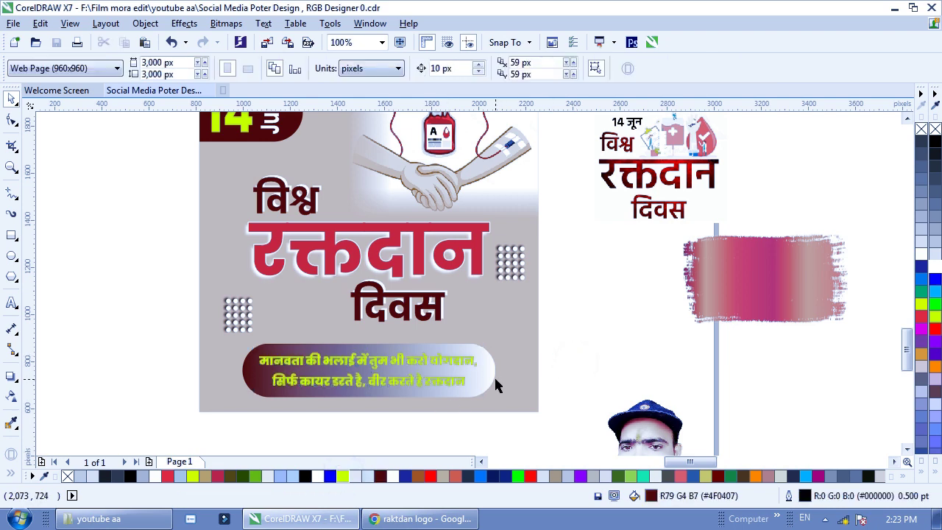
- Replace the slogan banner's gradient with a solid dark maroon fill (#4F0407)
click(493, 376)
click(380, 476)
click(602, 371)
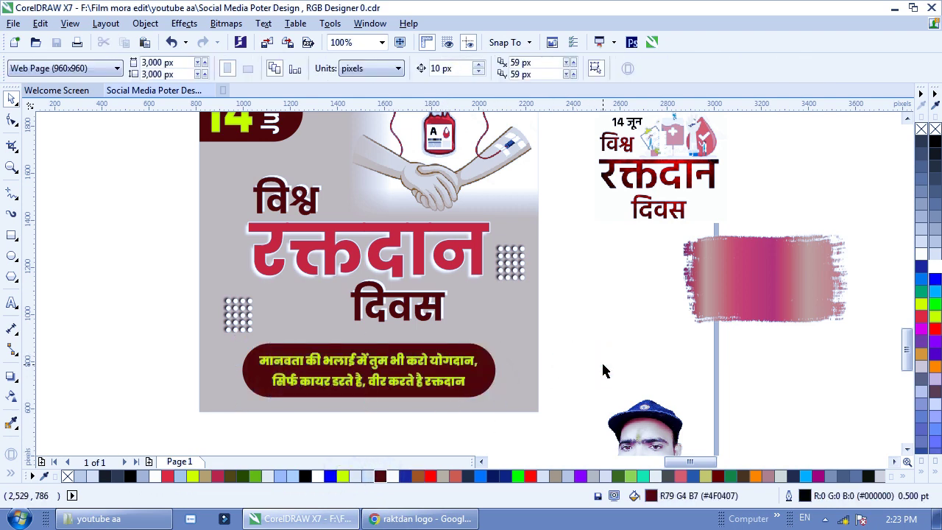
- Select the poster artwork with a marquee starting just outside the background's upper corner beside the 14 June badge
scroll(436, 356, down, 1)
right_click(436, 356)
click(329, 171)
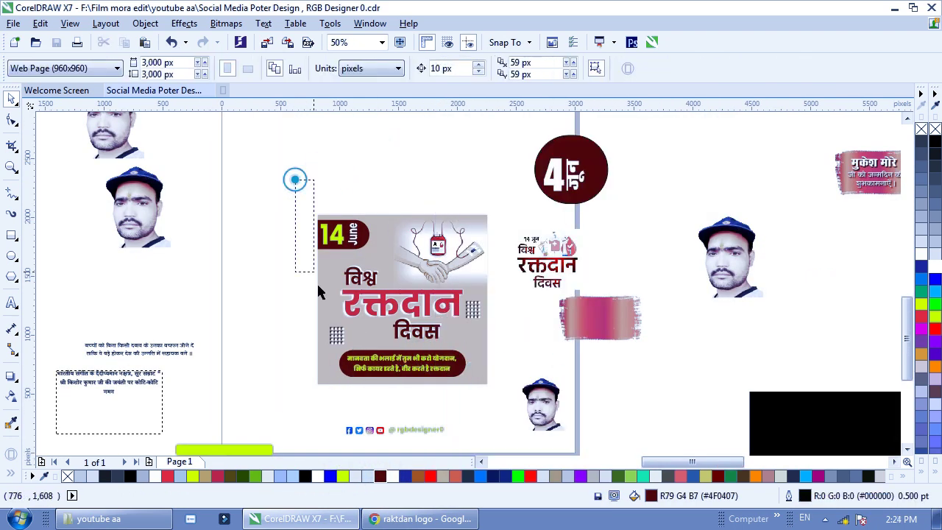